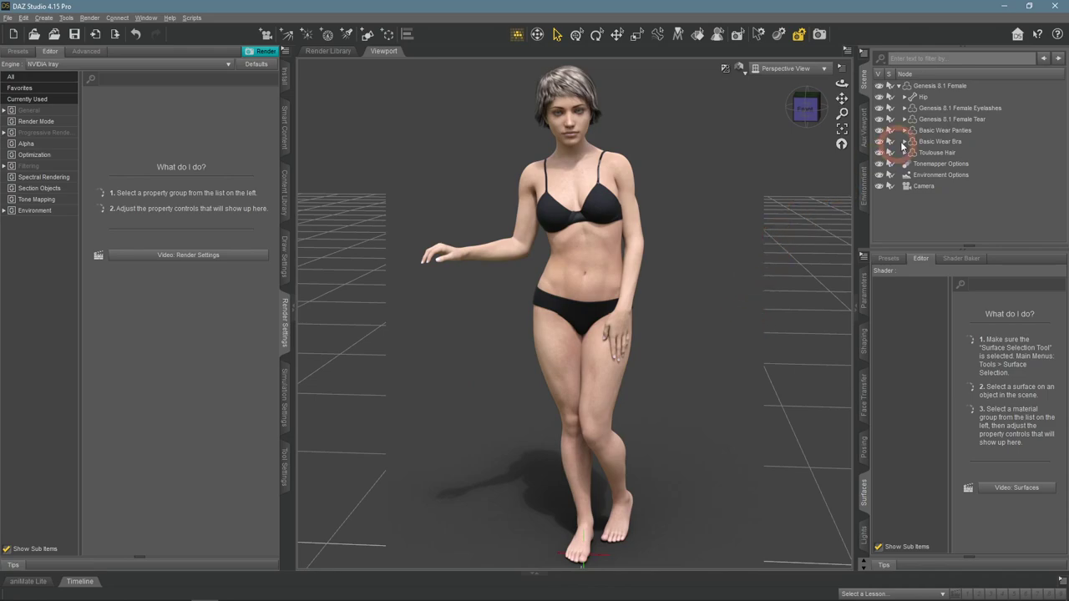
Select all surfaces of the Genesis 8.1 Female figure for editing and look through its available material presets
{"action": "left_click", "coordinate": [922, 87]}
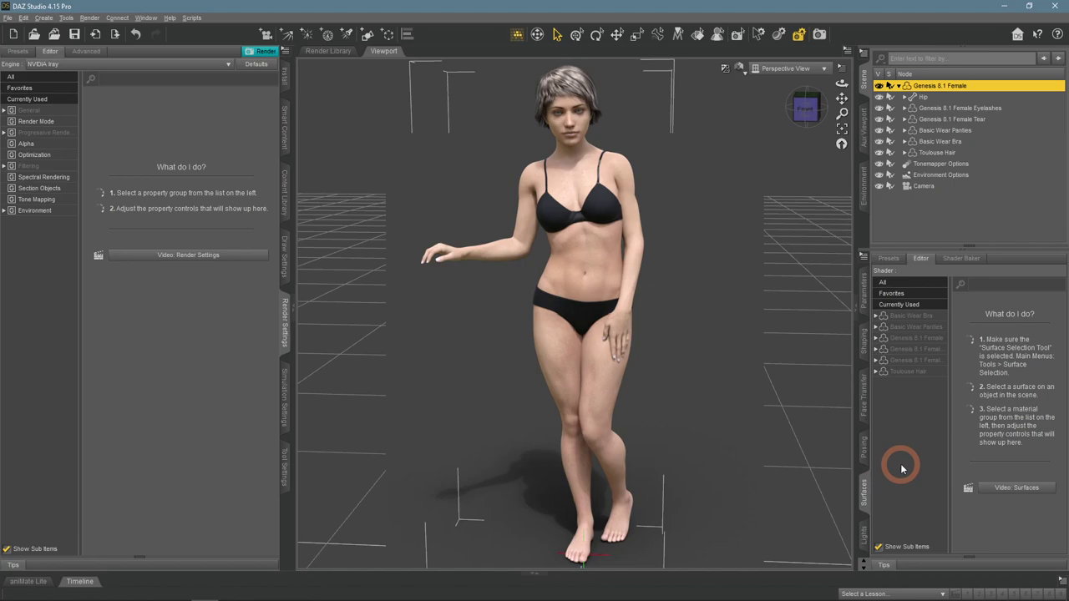
{"action": "left_click", "coordinate": [923, 341]}
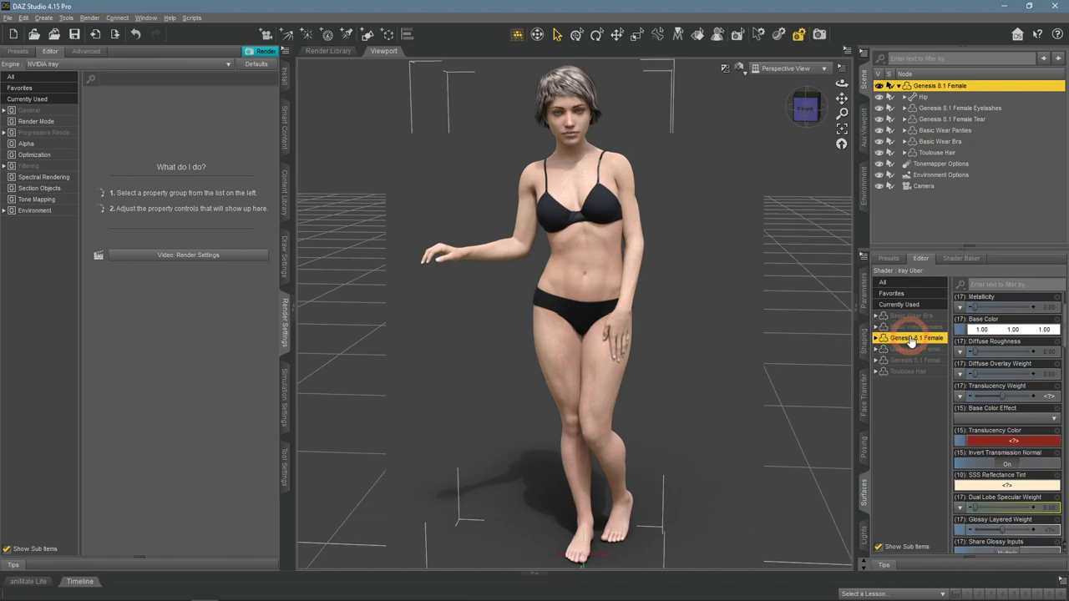
{"action": "left_click", "coordinate": [890, 259]}
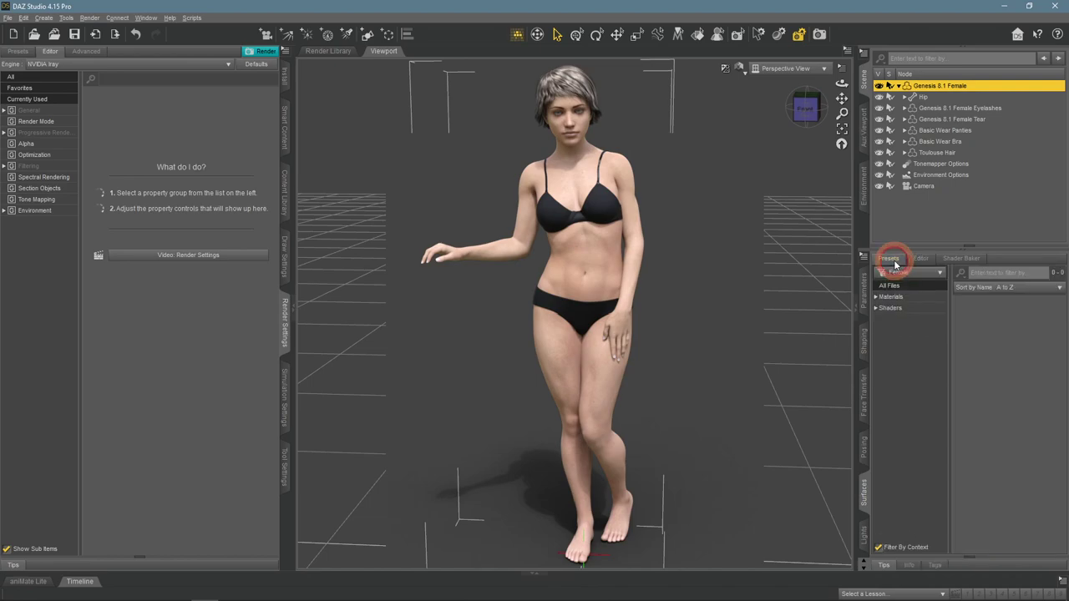
{"action": "left_click", "coordinate": [891, 297]}
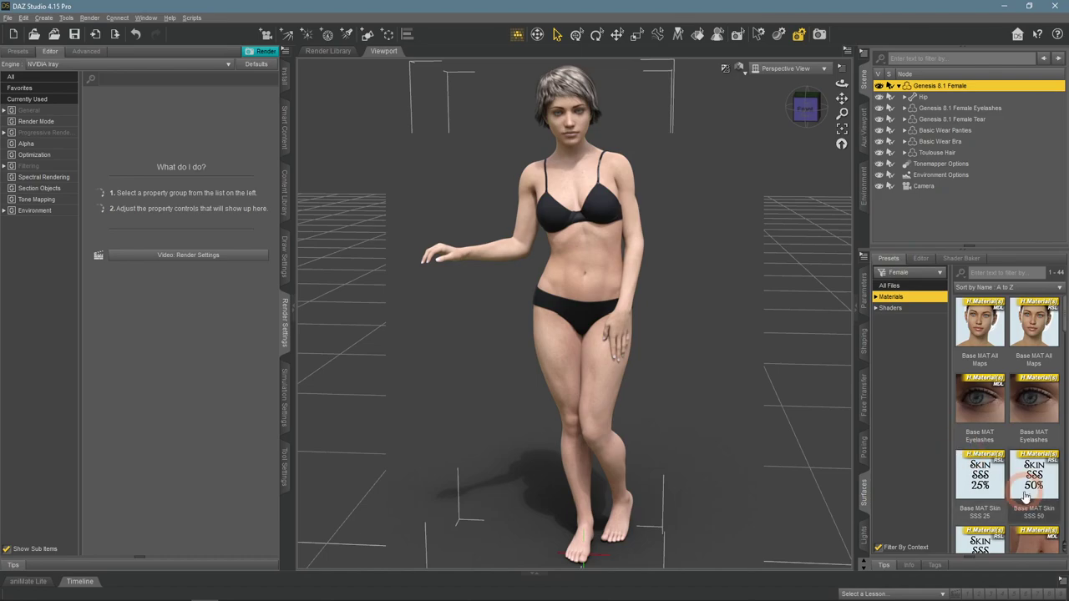
{"action": "scroll", "coordinate": [970, 417], "scroll_direction": "down", "scroll_amount": 5}
{"action": "scroll", "coordinate": [971, 418], "scroll_direction": "down", "scroll_amount": 10}
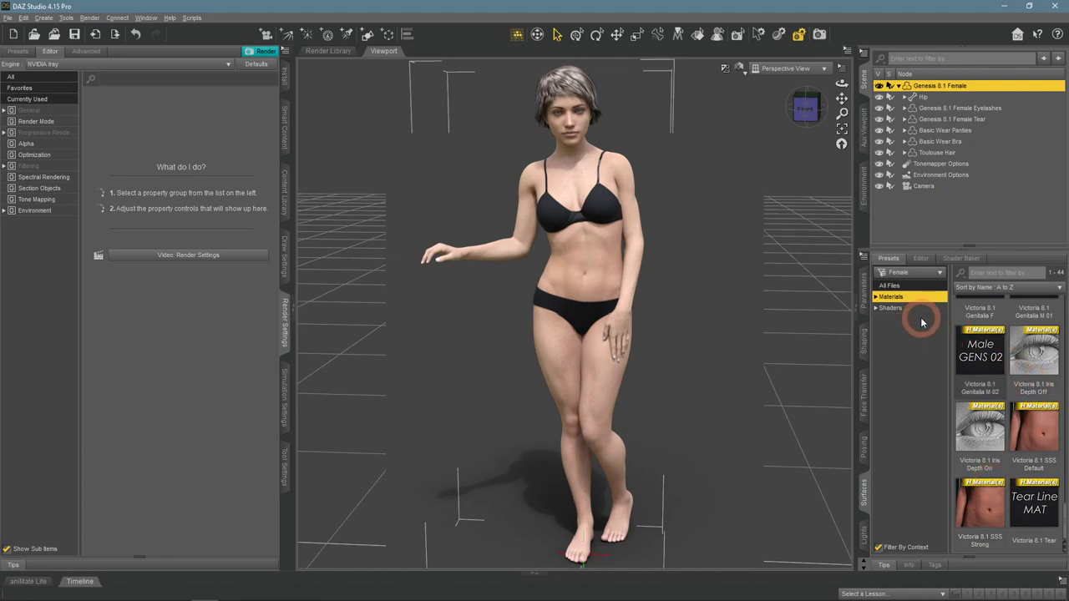
{"action": "left_click", "coordinate": [921, 259]}
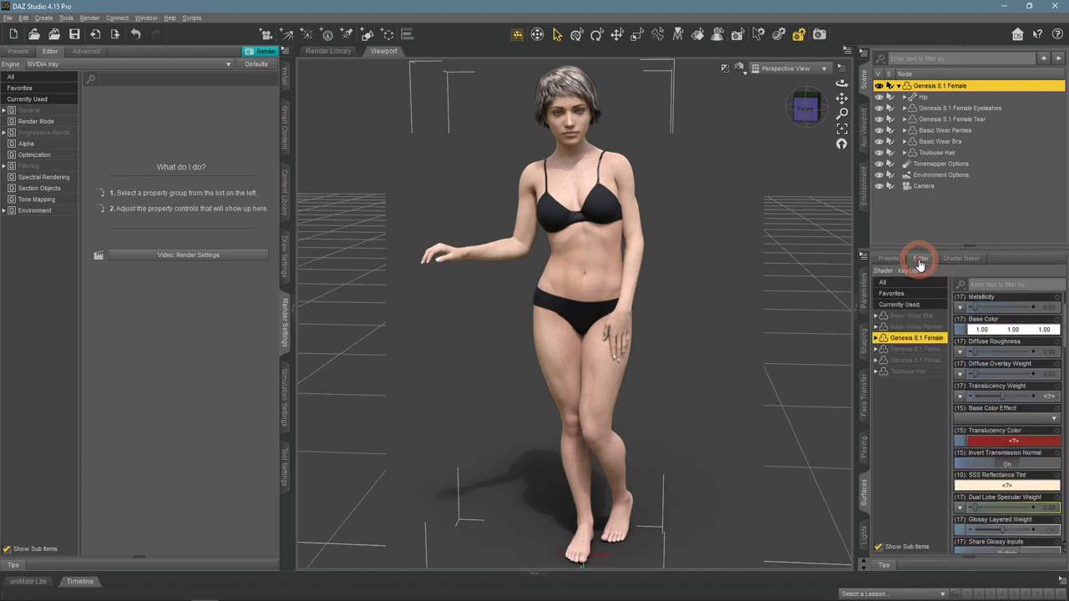
{"action": "left_click", "coordinate": [914, 344]}
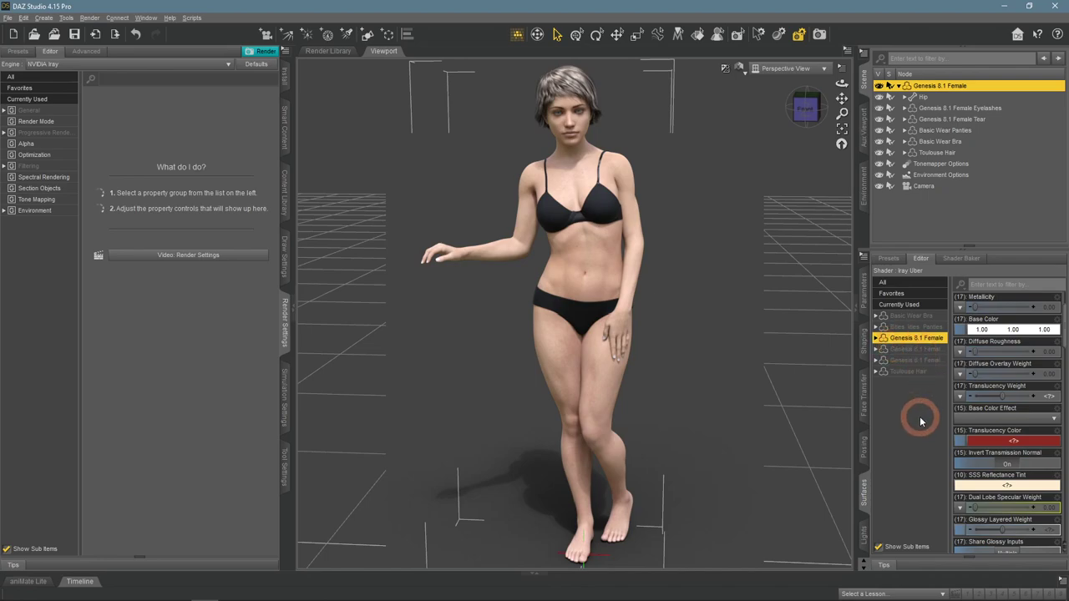
Try a darker tan base color of 0.46, 0.31, 0.18 on all the figure's surfaces
{"action": "left_click", "coordinate": [1004, 331]}
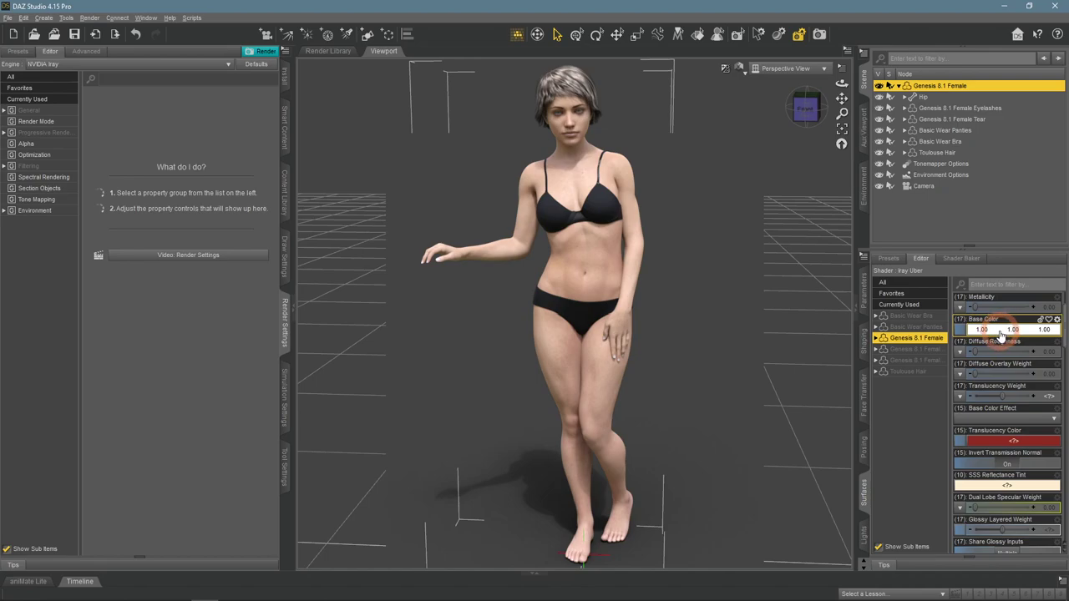
{"action": "left_click", "coordinate": [1002, 333]}
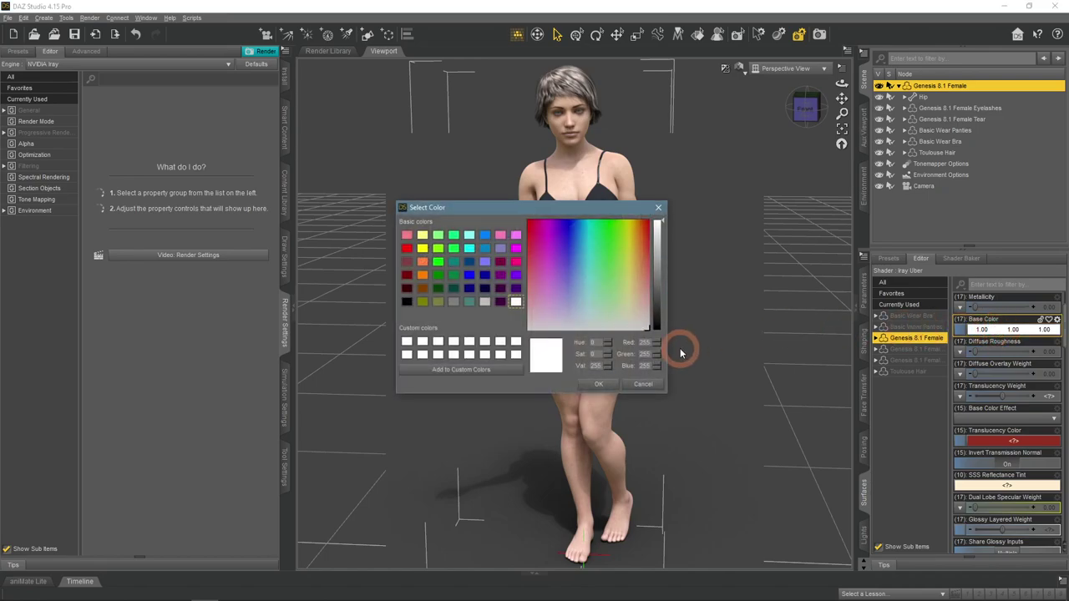
{"action": "left_click", "coordinate": [638, 293]}
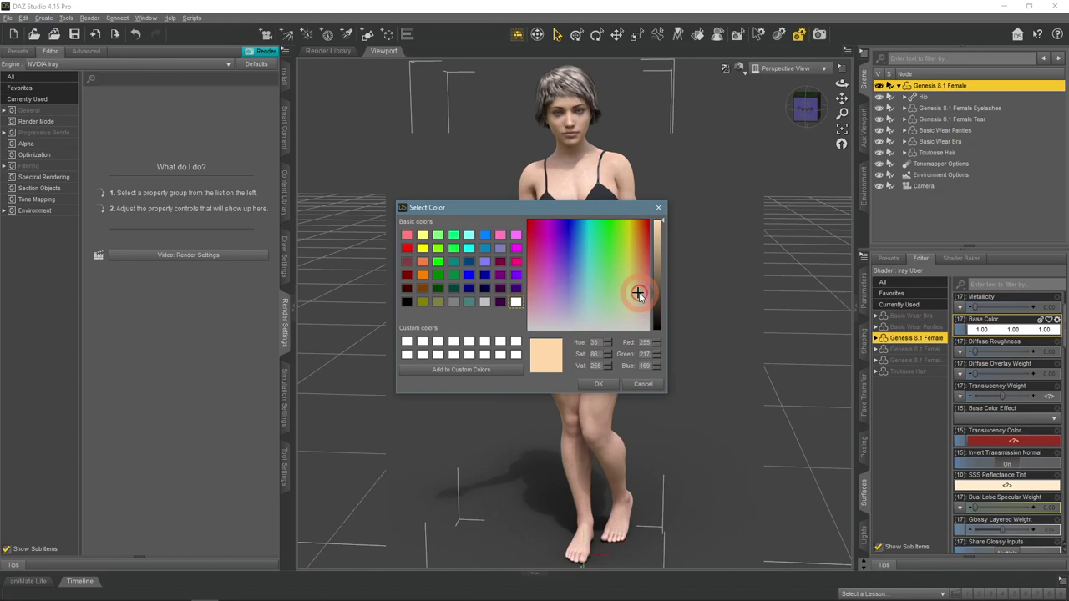
{"action": "left_click", "coordinate": [658, 255]}
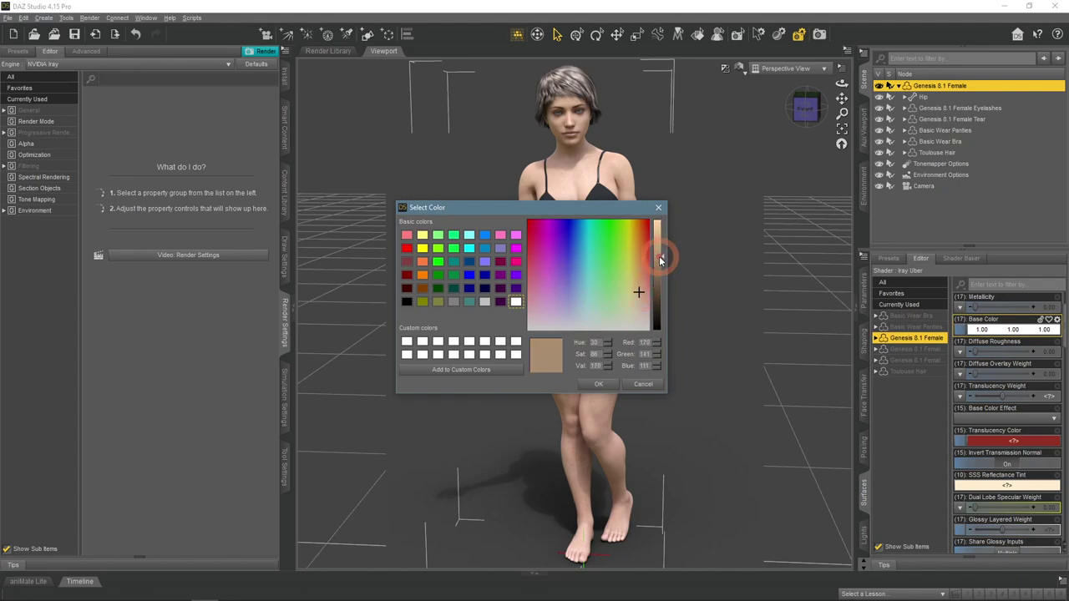
{"action": "left_click", "coordinate": [743, 373]}
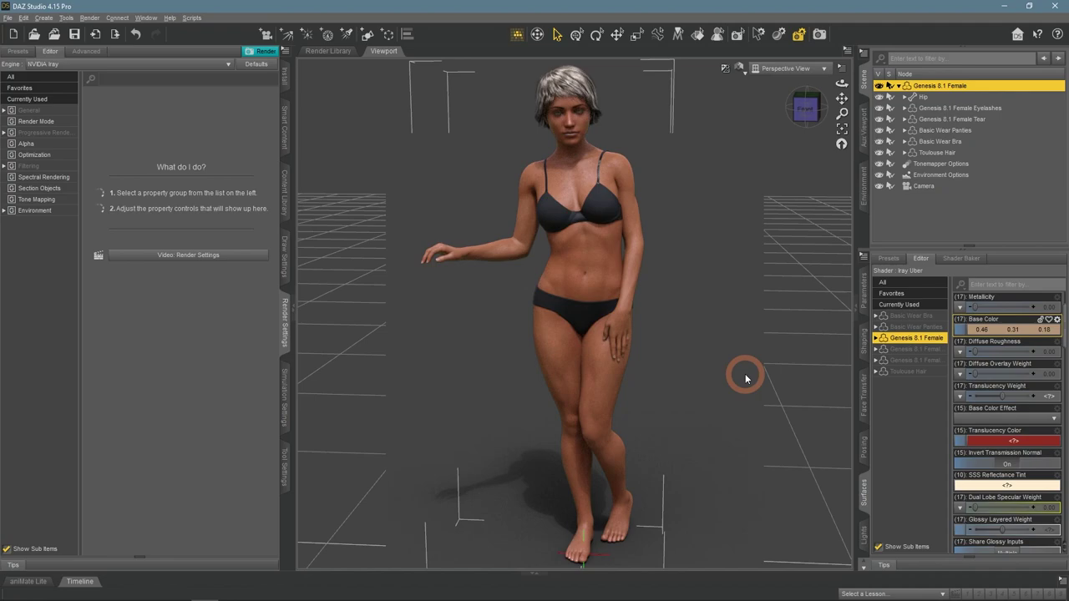
Try a more saturated golden-brown base color of 0.53, 0.32, 0.094 on the figure's surfaces
{"action": "left_click", "coordinate": [991, 330]}
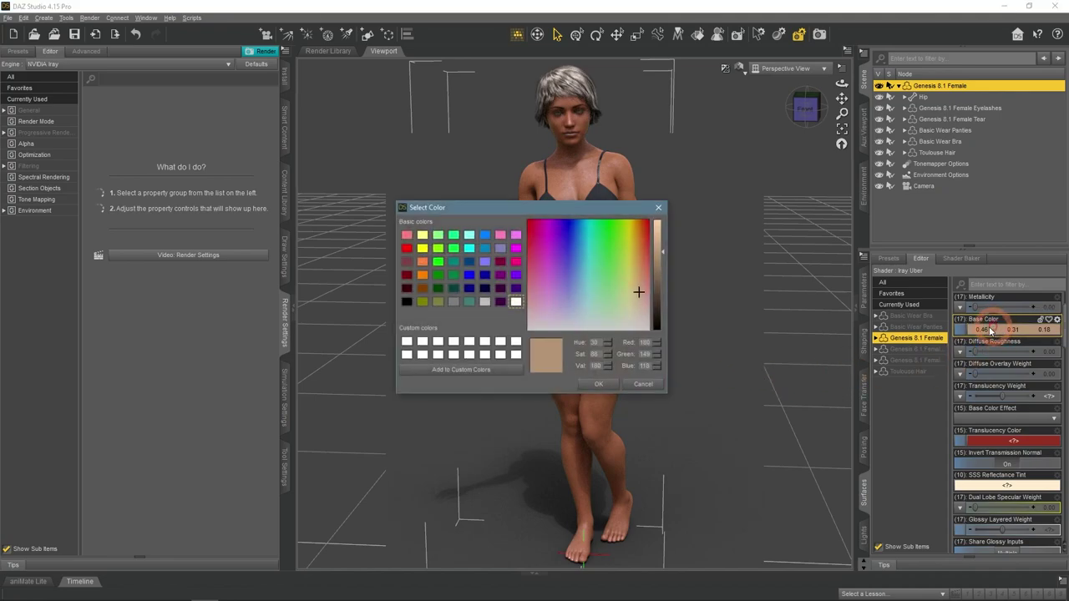
{"action": "left_click", "coordinate": [637, 270]}
{"action": "left_click", "coordinate": [663, 253]}
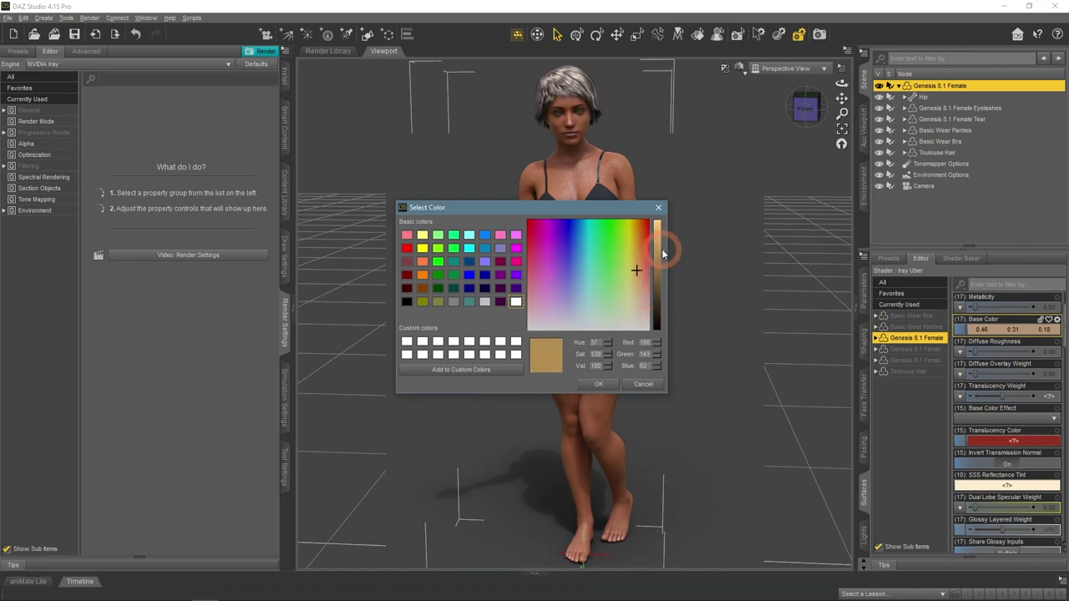
{"action": "left_click", "coordinate": [605, 383]}
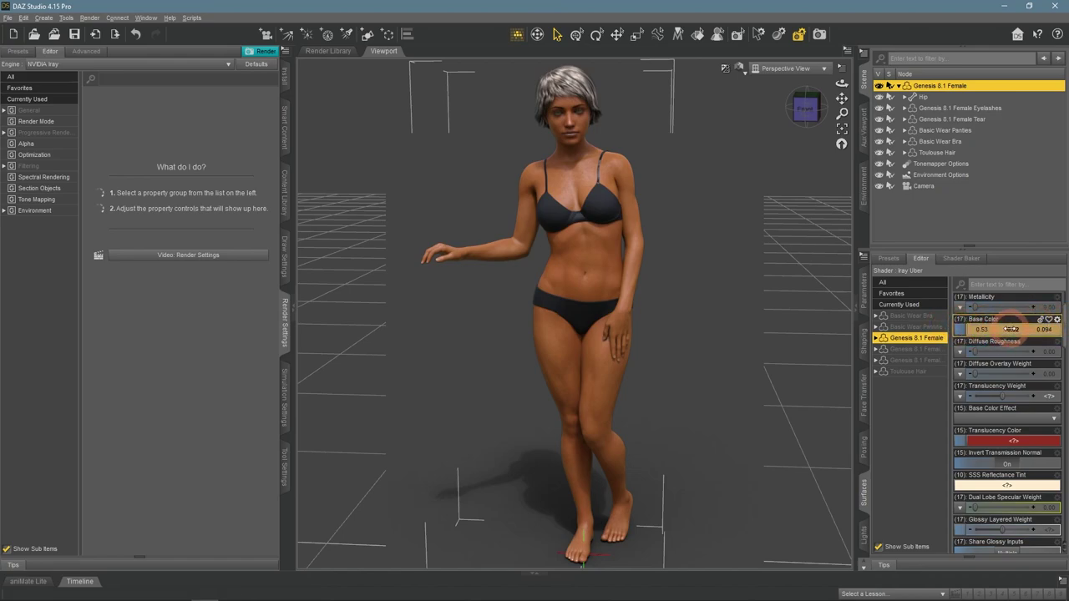
Restore the base color of the figure's surfaces to white (1.00, 1.00, 1.00)
{"action": "left_click", "coordinate": [1024, 329]}
{"action": "left_click_drag", "start_coordinate": [644, 284], "coordinate": [668, 185]}
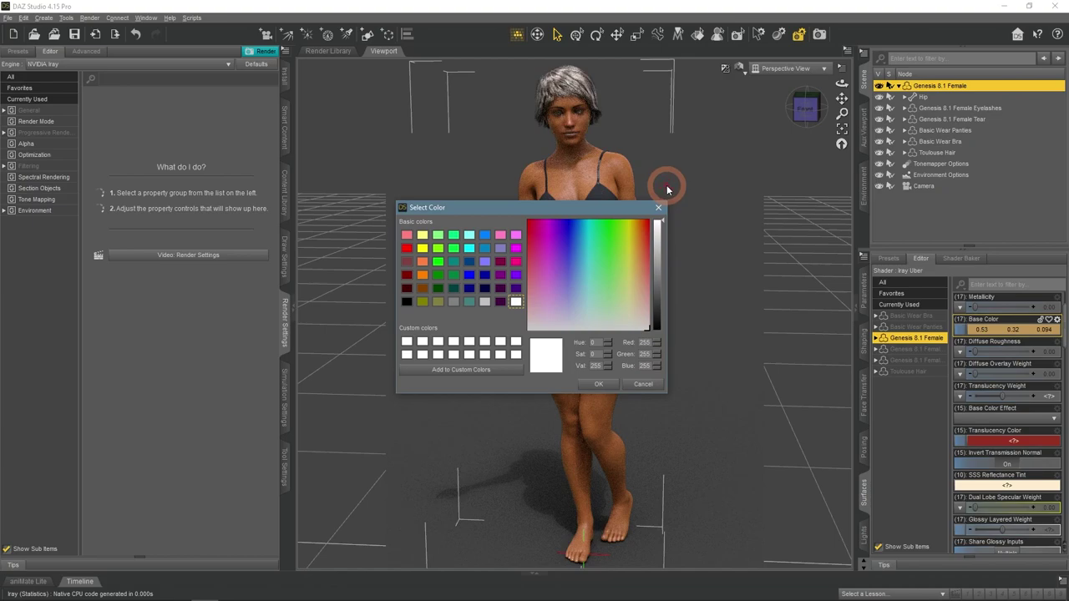
{"action": "left_click", "coordinate": [598, 383]}
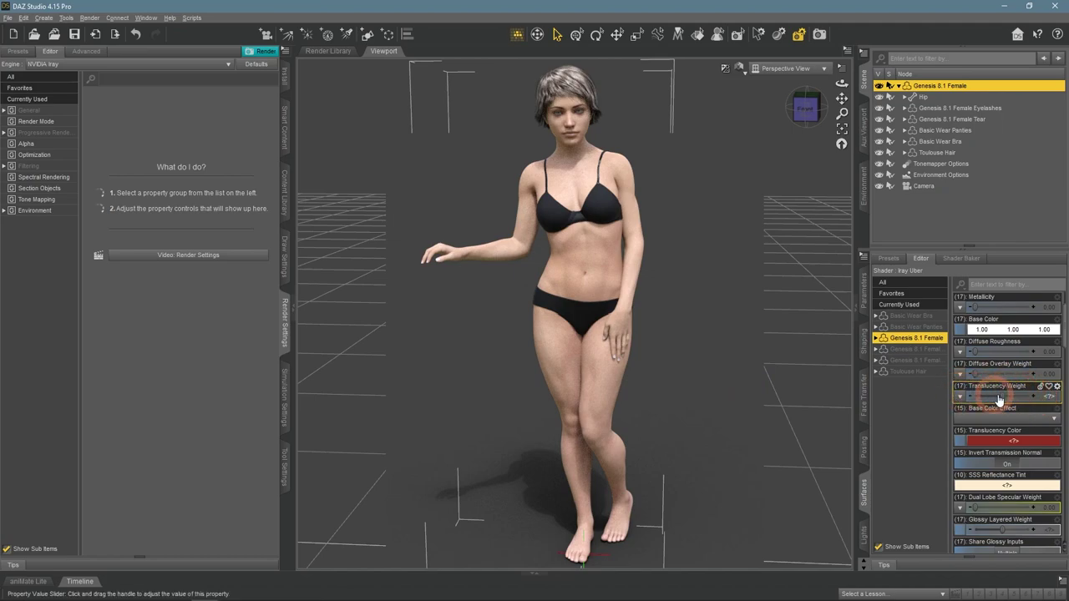
Try translucency weights of 0.5, 0.1, 0.9 and 0 on all the figure's surfaces to compare skin tones
{"action": "left_click", "coordinate": [1050, 397]}
{"action": "type", "text": "0.5"}
{"action": "key", "text": "Return"}
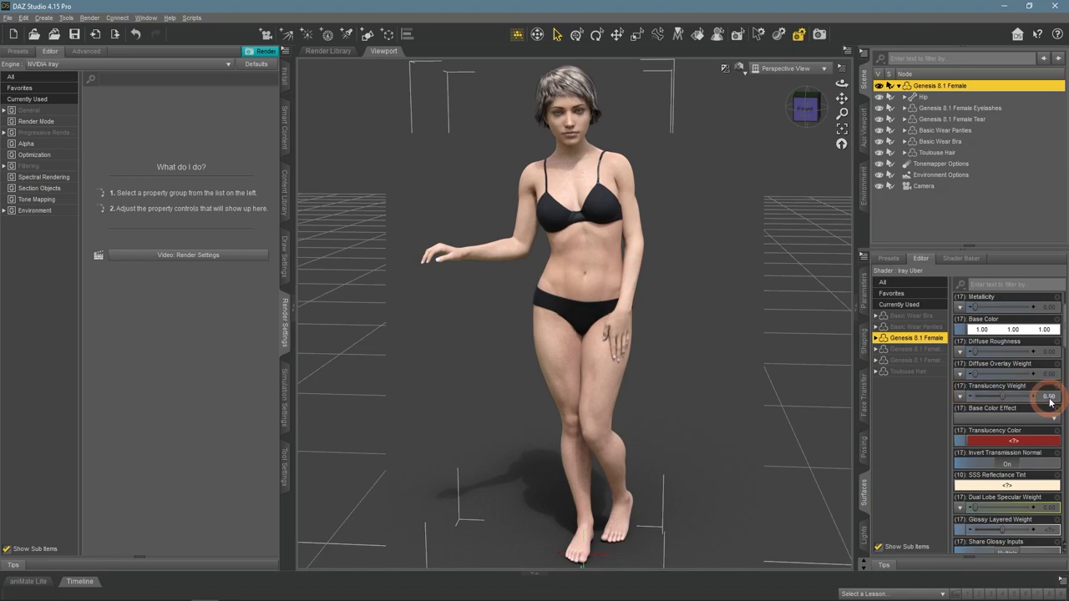
{"action": "left_click", "coordinate": [1051, 401]}
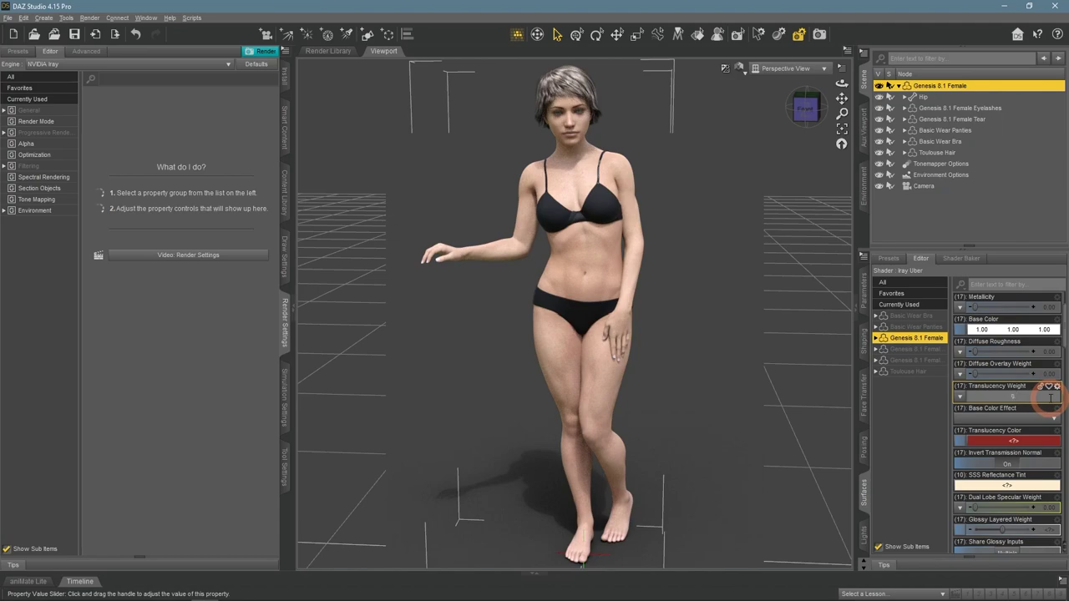
{"action": "type", "text": "5"}
{"action": "key", "text": "Return"}
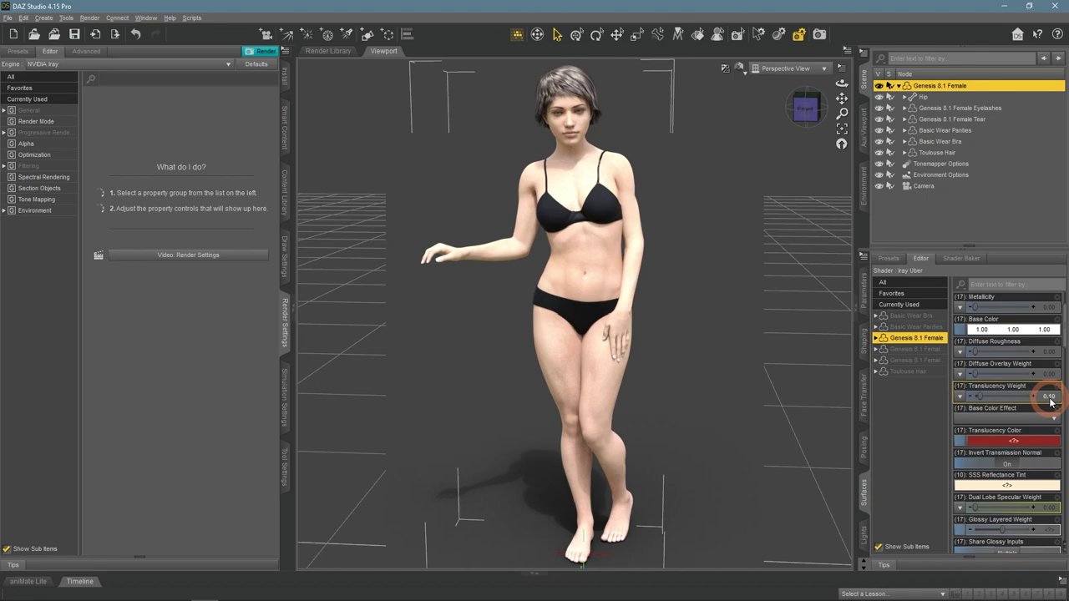
{"action": "left_click", "coordinate": [1050, 397]}
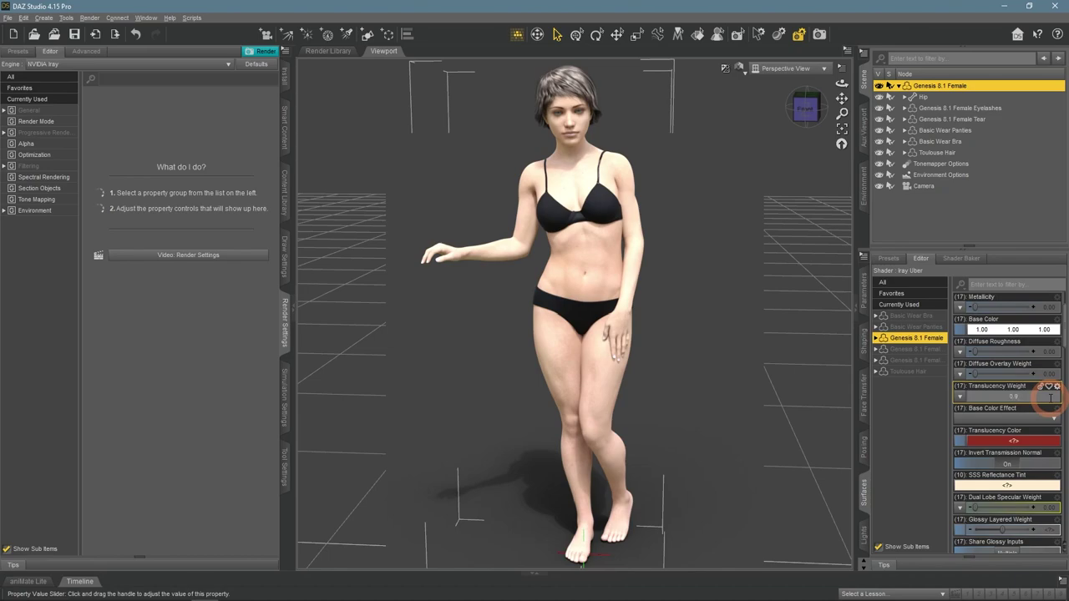
{"action": "key", "text": "Return"}
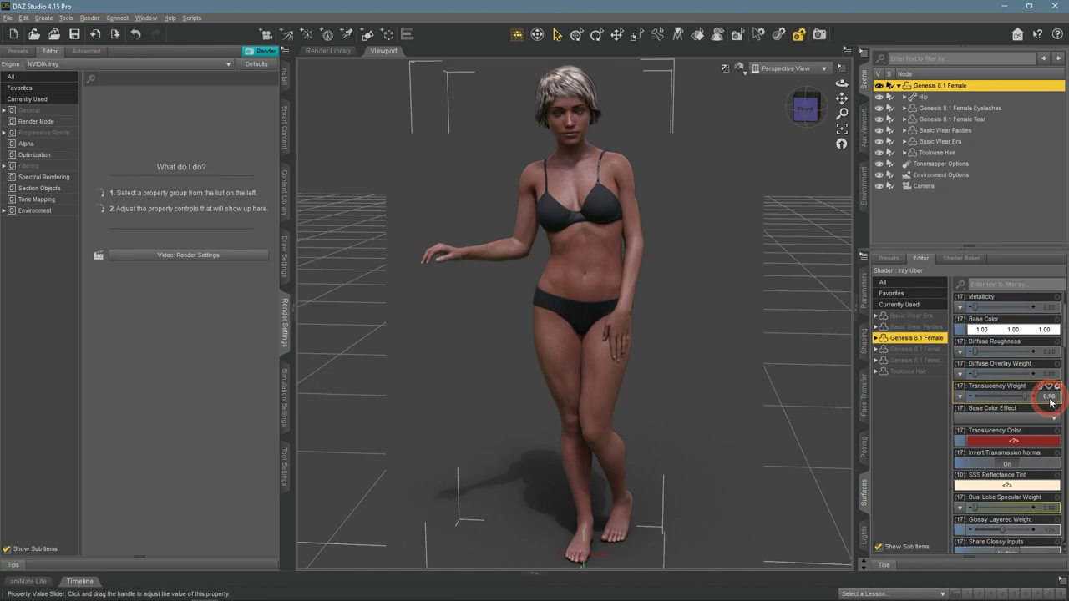
{"action": "left_click", "coordinate": [1049, 398]}
{"action": "key", "text": "Return"}
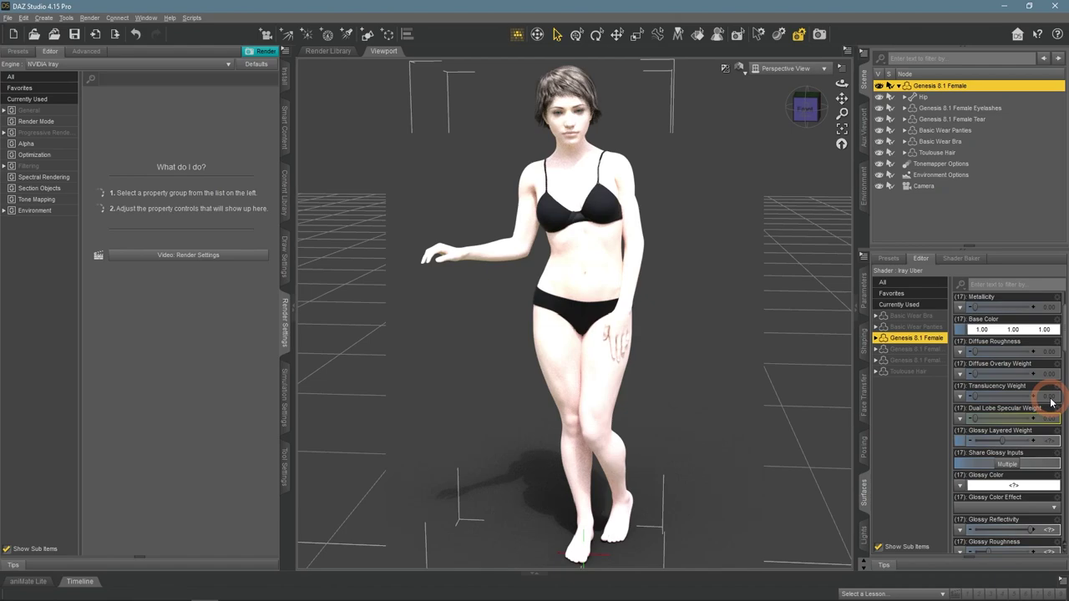
Set the translucency weight of all the figure's surfaces to 1
{"action": "left_click", "coordinate": [1050, 399]}
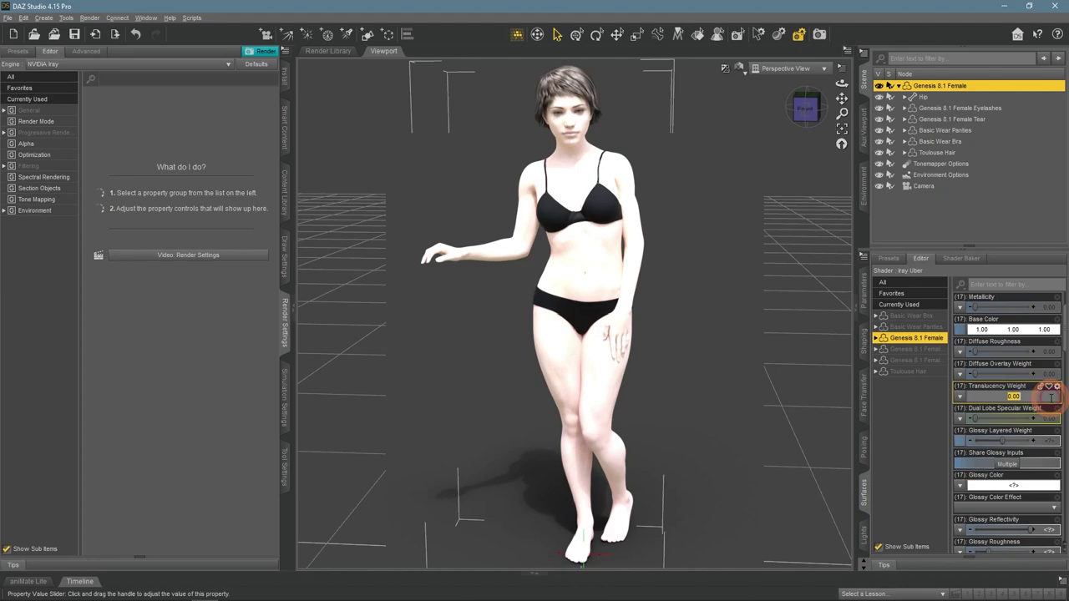
{"action": "type", "text": "1"}
{"action": "key", "text": "Return"}
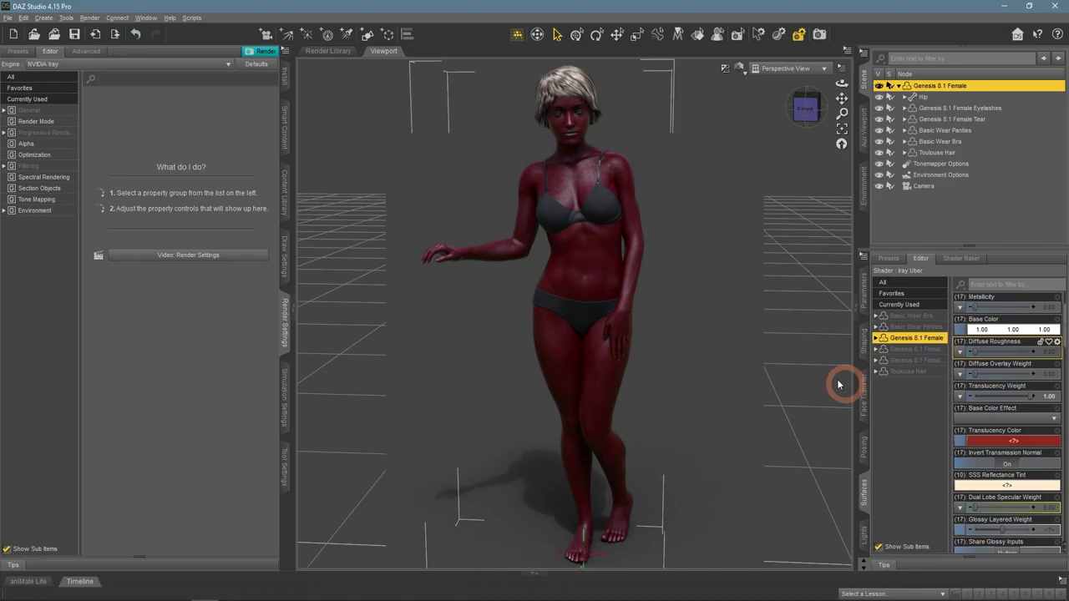
Examine the skin, eyes and lips in a close-up of the figure's face, with the figure deselected
{"action": "scroll", "coordinate": [728, 201], "scroll_direction": "up", "scroll_amount": 6}
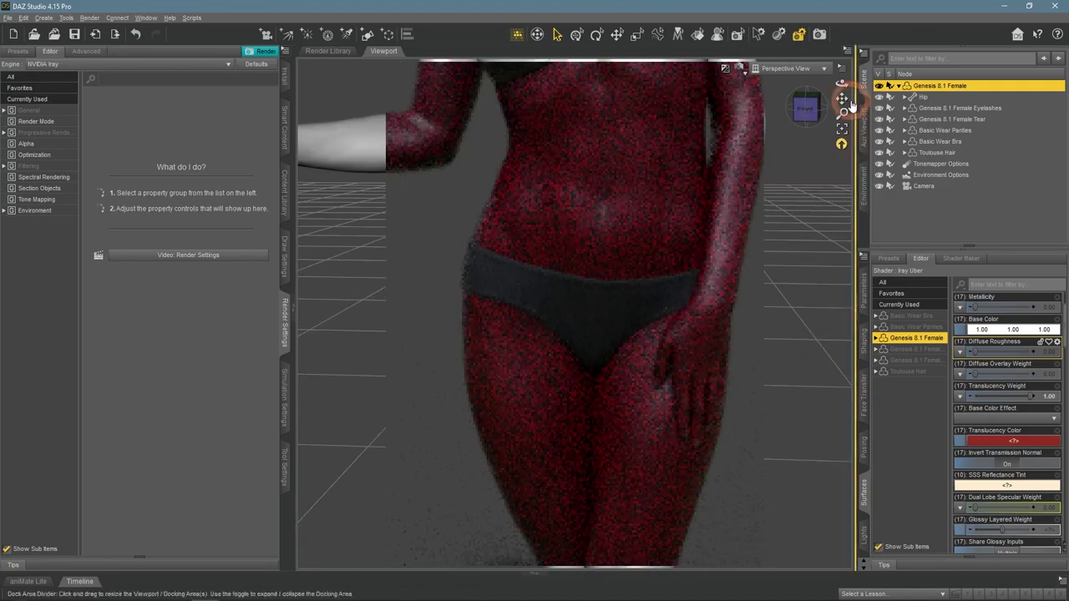
{"action": "mouse_move", "coordinate": [844, 99]}
{"action": "left_mouse_down"}
{"action": "mouse_move", "coordinate": [751, 178]}
{"action": "mouse_move", "coordinate": [823, 108]}
{"action": "mouse_move", "coordinate": [840, 75]}
{"action": "mouse_move", "coordinate": [844, 100]}
{"action": "mouse_move", "coordinate": [812, 185]}
{"action": "mouse_move", "coordinate": [842, 98]}
{"action": "mouse_move", "coordinate": [758, 190]}
{"action": "mouse_move", "coordinate": [842, 99]}
{"action": "left_mouse_up"}
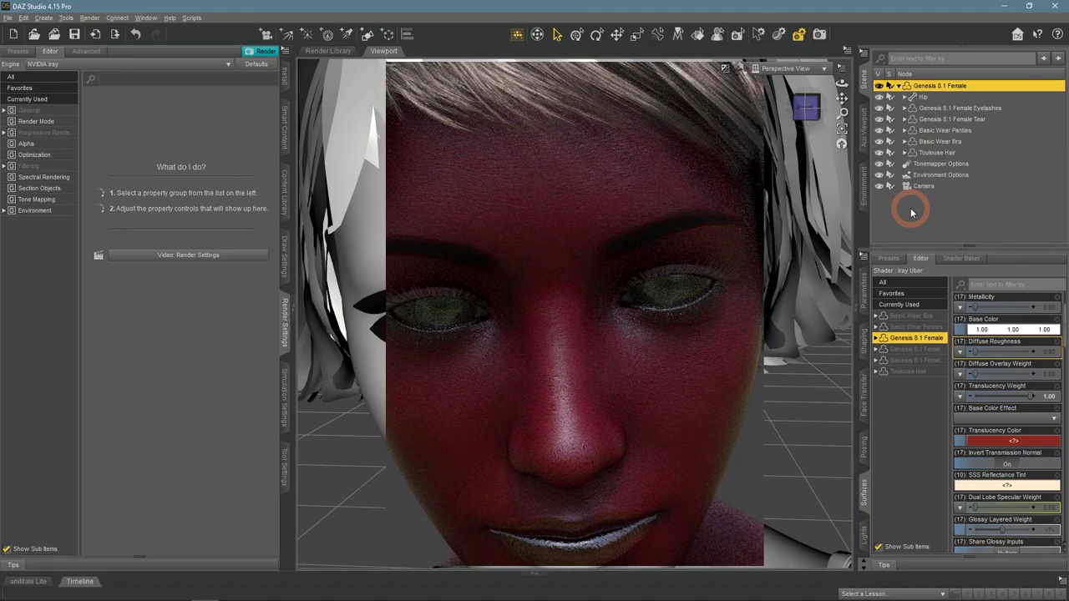
{"action": "left_click", "coordinate": [912, 213]}
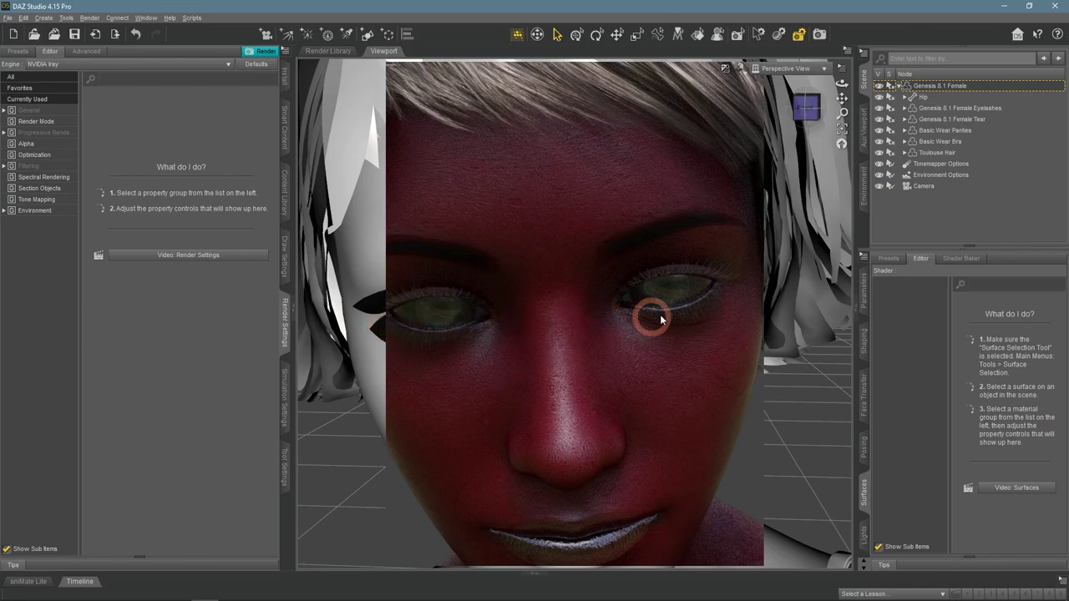
Reselect the Genesis 8.1 Female figure and expand its surface group to list the individual surface zones
{"action": "left_click", "coordinate": [957, 90]}
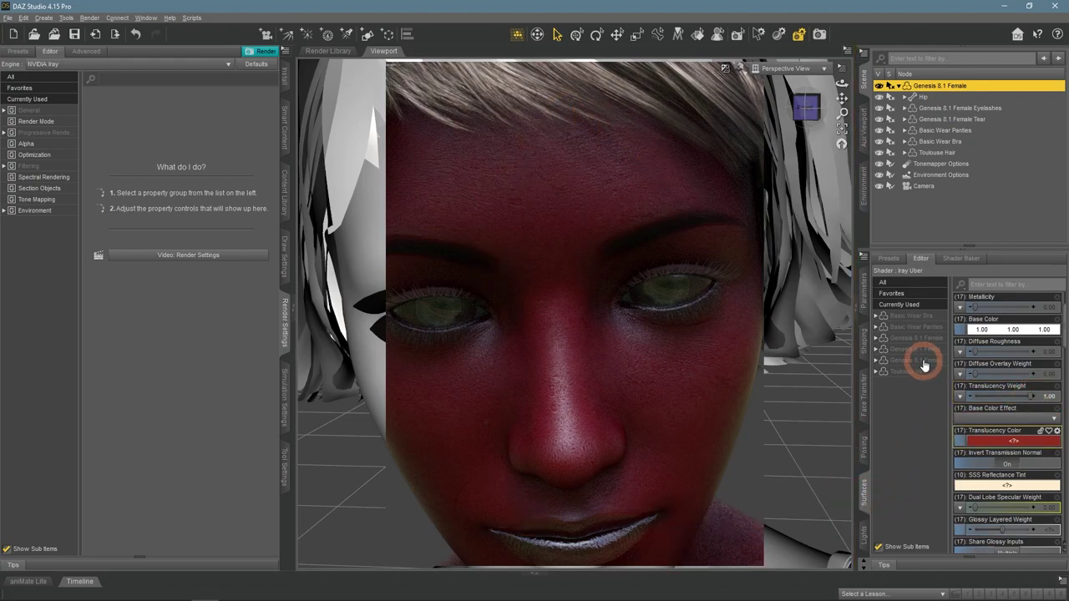
{"action": "left_click", "coordinate": [882, 340]}
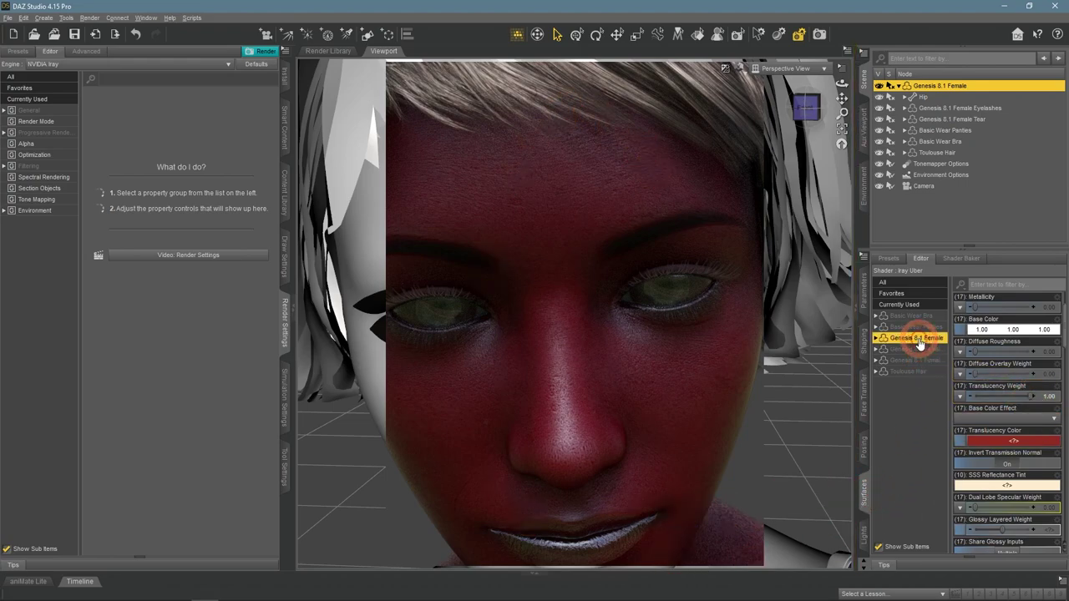
{"action": "left_click", "coordinate": [876, 338]}
{"action": "scroll", "coordinate": [887, 367], "scroll_direction": "down", "scroll_amount": 2}
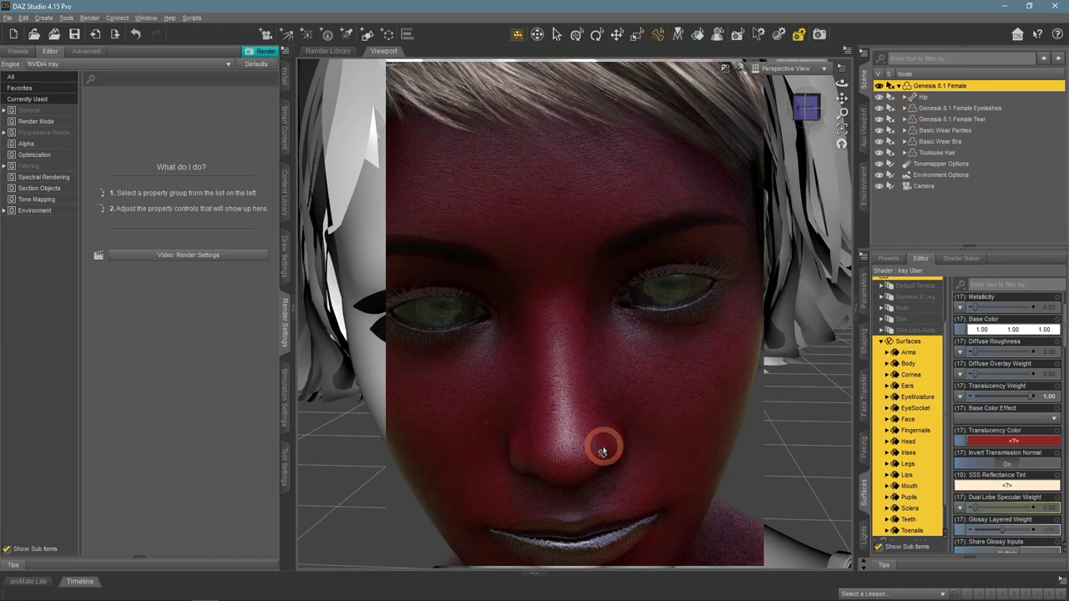
Expand the figure's bone hierarchy down to Lower Jaw and rotate that bone to open the mouth wide
{"action": "left_click", "coordinate": [905, 96]}
{"action": "left_click", "coordinate": [911, 119]}
{"action": "left_click", "coordinate": [917, 130]}
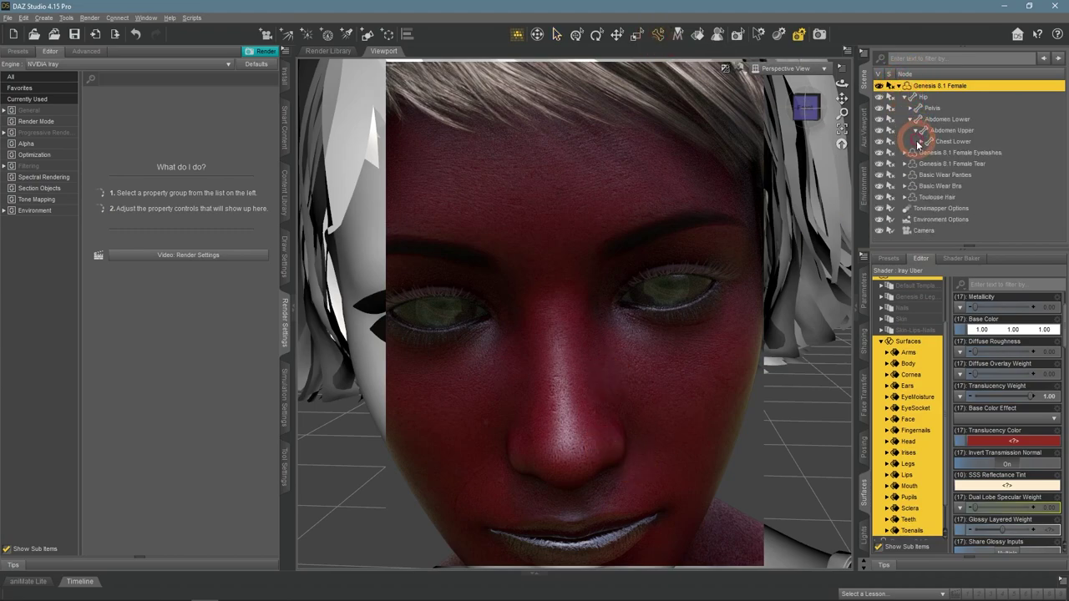
{"action": "left_click", "coordinate": [922, 141]}
{"action": "left_click", "coordinate": [929, 152]}
{"action": "left_click", "coordinate": [934, 186]}
{"action": "left_click", "coordinate": [939, 197]}
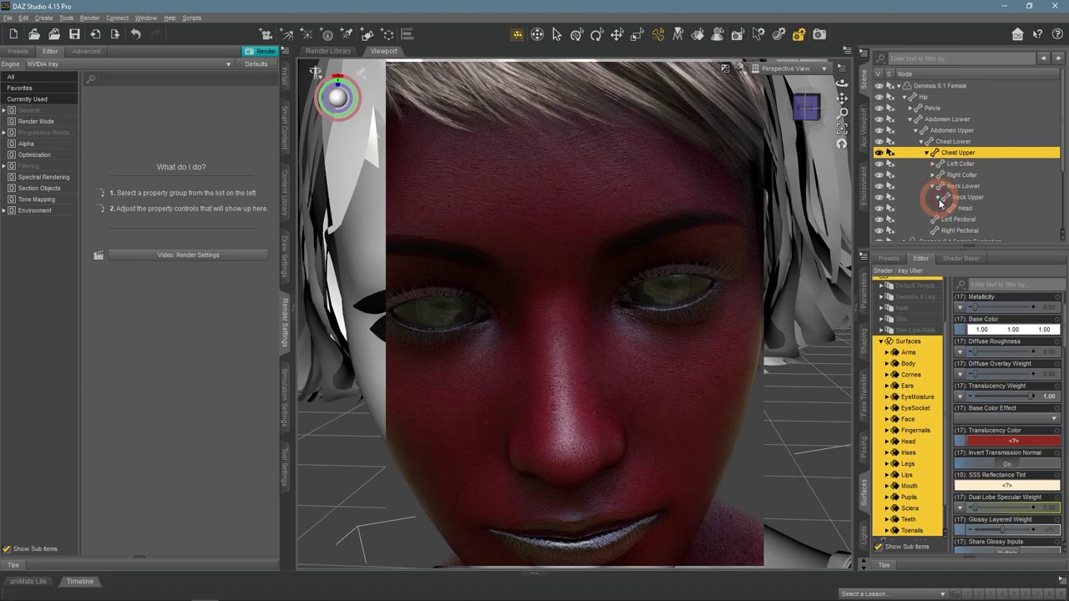
{"action": "left_click", "coordinate": [944, 208]}
{"action": "left_click", "coordinate": [973, 230]}
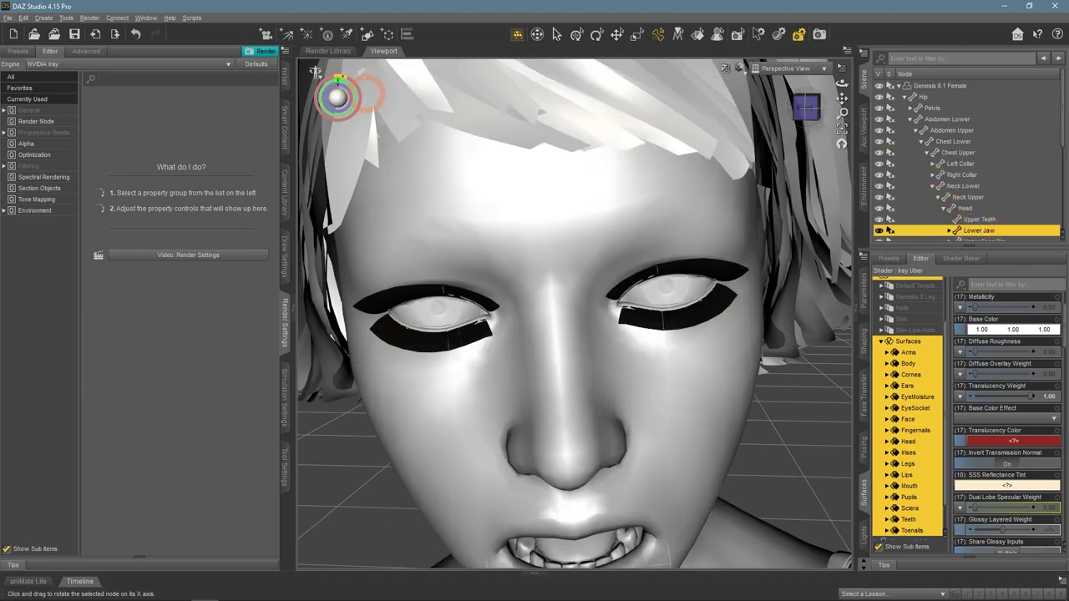
{"action": "left_click_drag", "start_coordinate": [367, 95], "coordinate": [911, 278]}
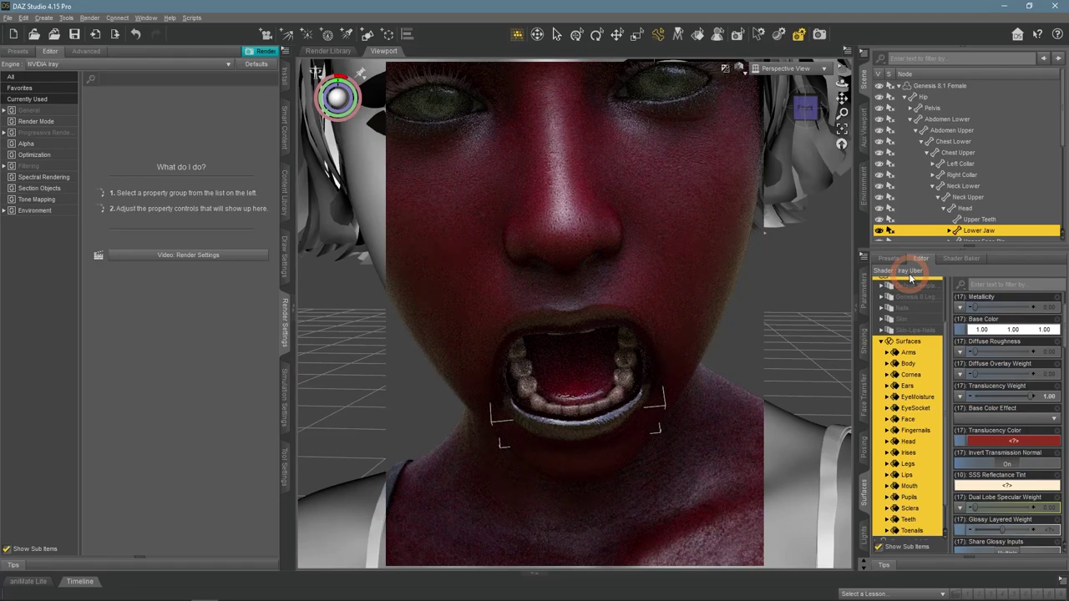
Undo the Lower Jaw rotation and the translucency weight change on all of the figure's surfaces
{"action": "key", "text": "alt"}
{"action": "key", "text": "ctrl+z"}
{"action": "key", "text": "ctrl+z"}
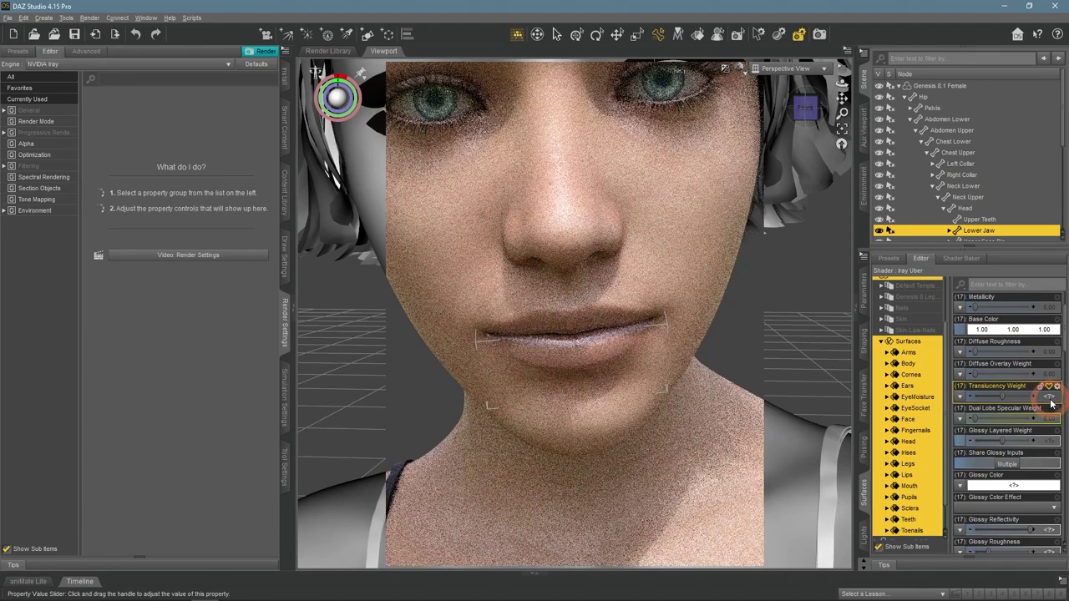
Select the Arms, Body and Ears surfaces together, leaving out the Cornea
{"action": "left_click", "coordinate": [913, 343]}
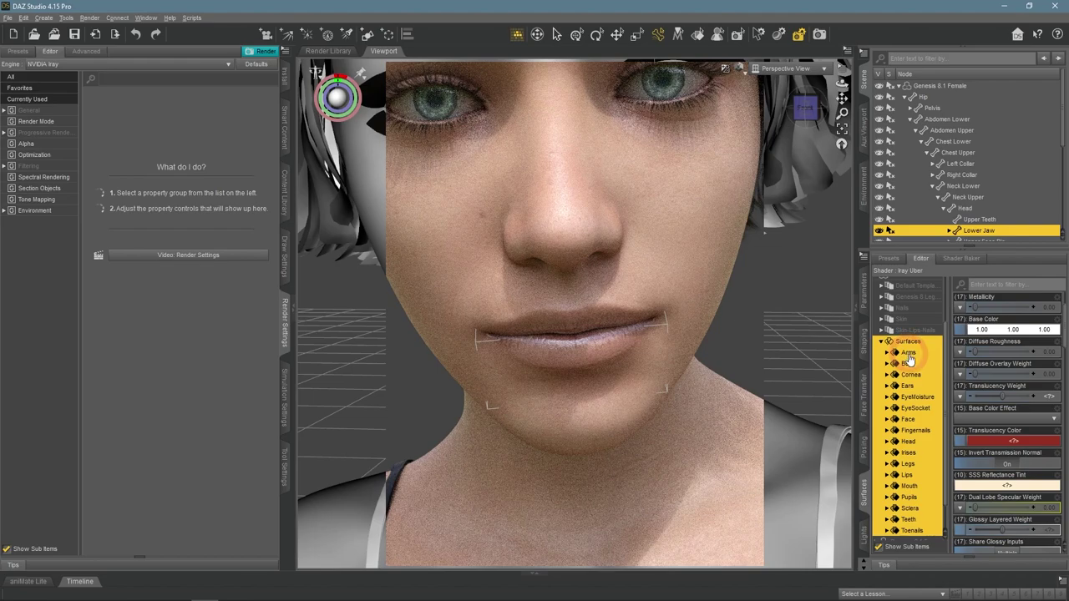
{"action": "left_click", "coordinate": [908, 354]}
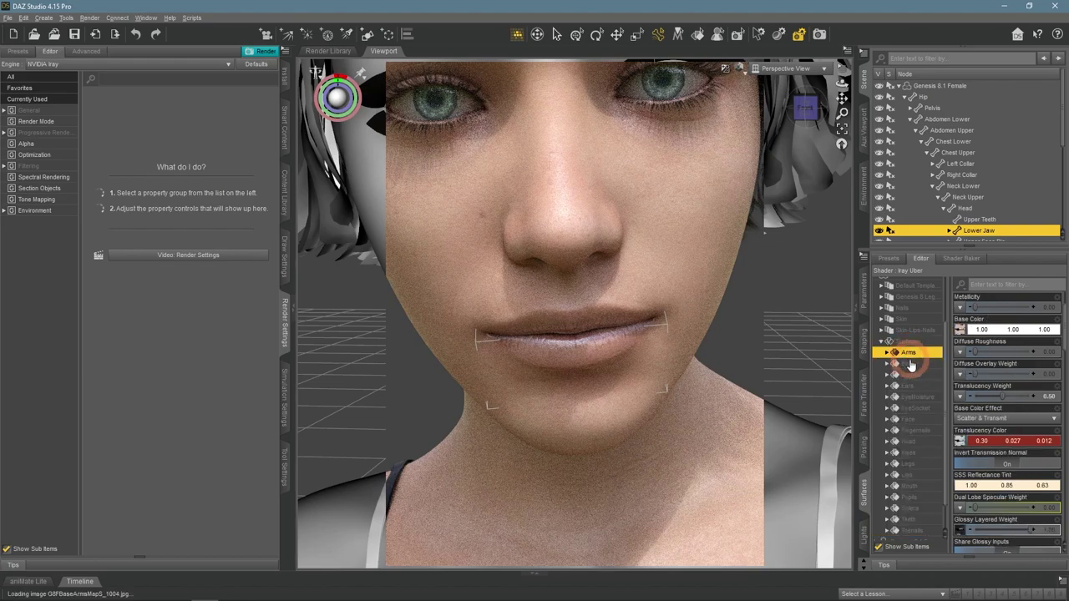
{"action": "left_click", "coordinate": [909, 365], "text": "ctrl"}
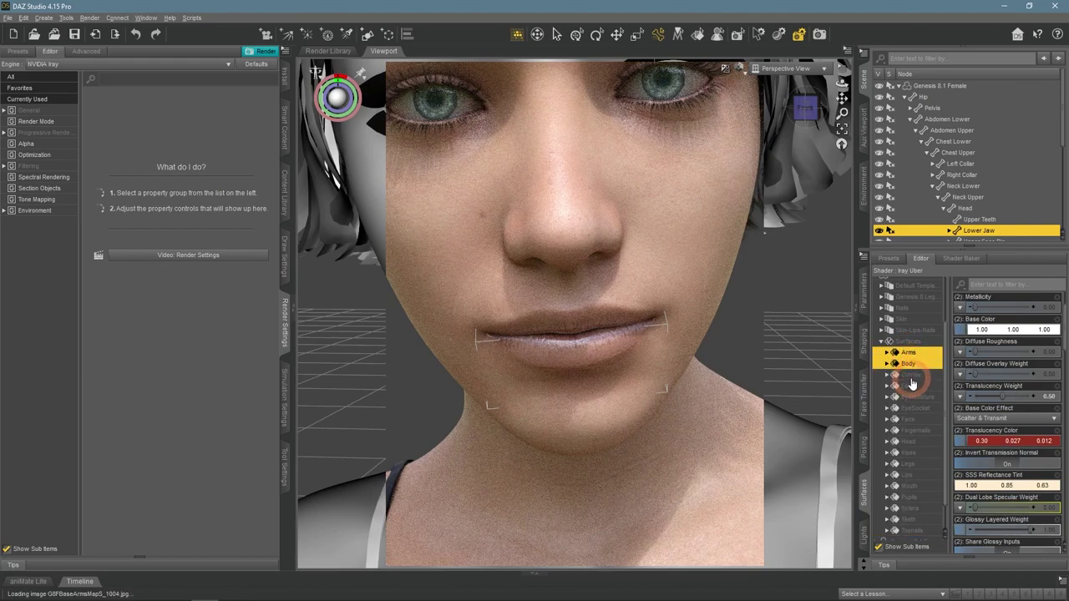
{"action": "left_click", "coordinate": [912, 387], "text": "ctrl"}
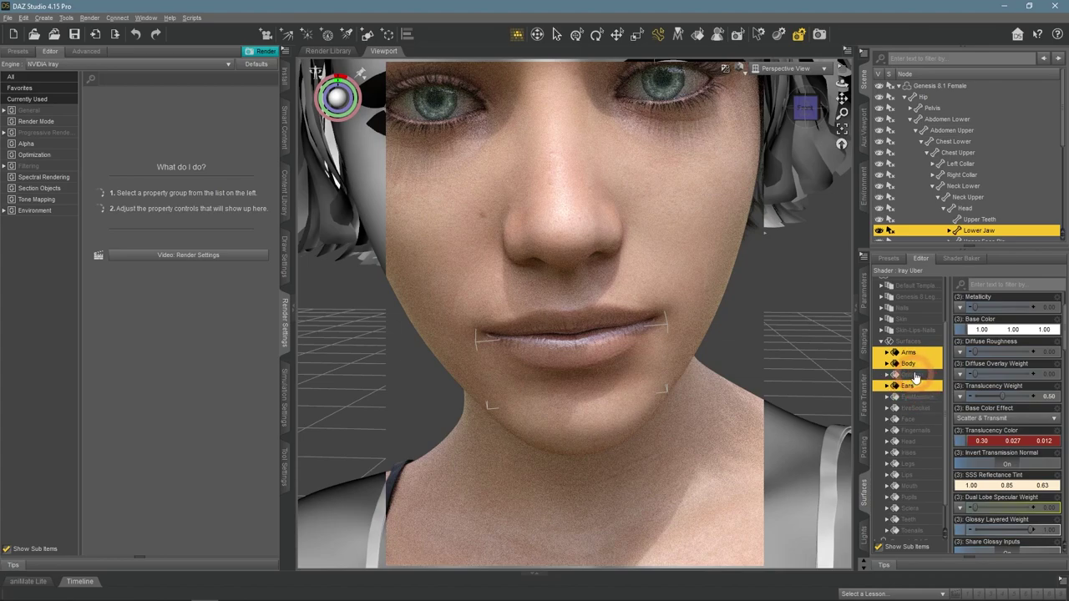
{"action": "scroll", "coordinate": [919, 334], "scroll_direction": "up", "scroll_amount": 3}
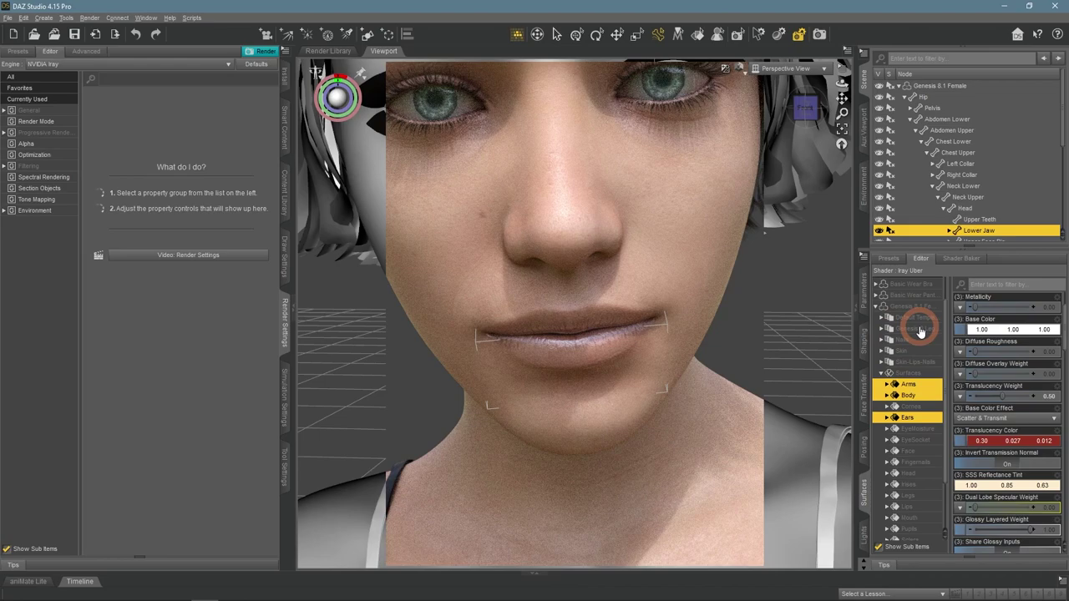
Select the figure's Skin surface group and set its translucency weight to 1
{"action": "left_click", "coordinate": [912, 330]}
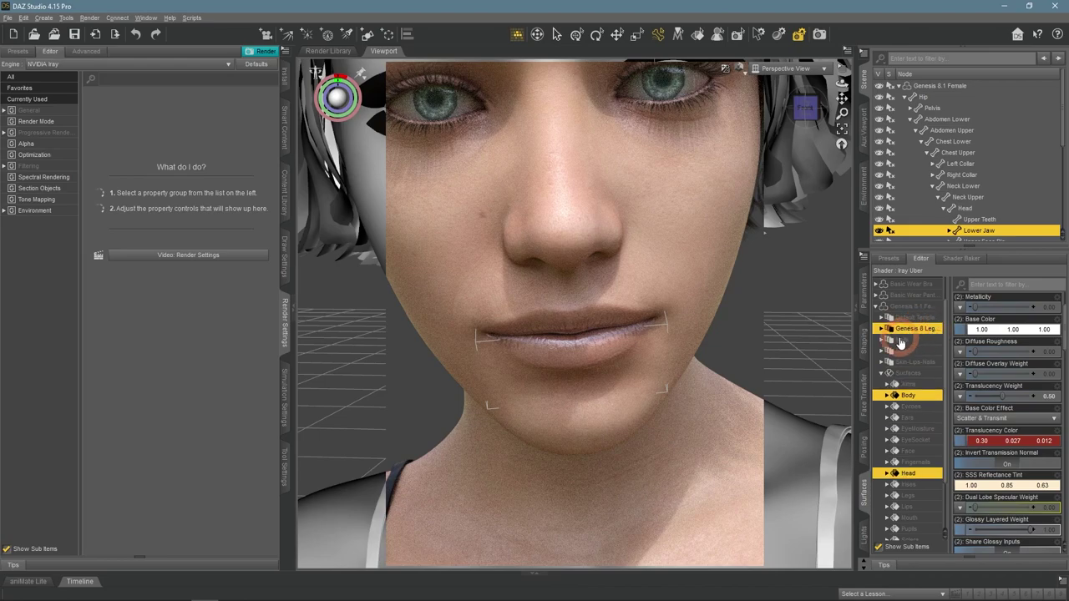
{"action": "left_click", "coordinate": [903, 341]}
{"action": "left_click", "coordinate": [904, 352]}
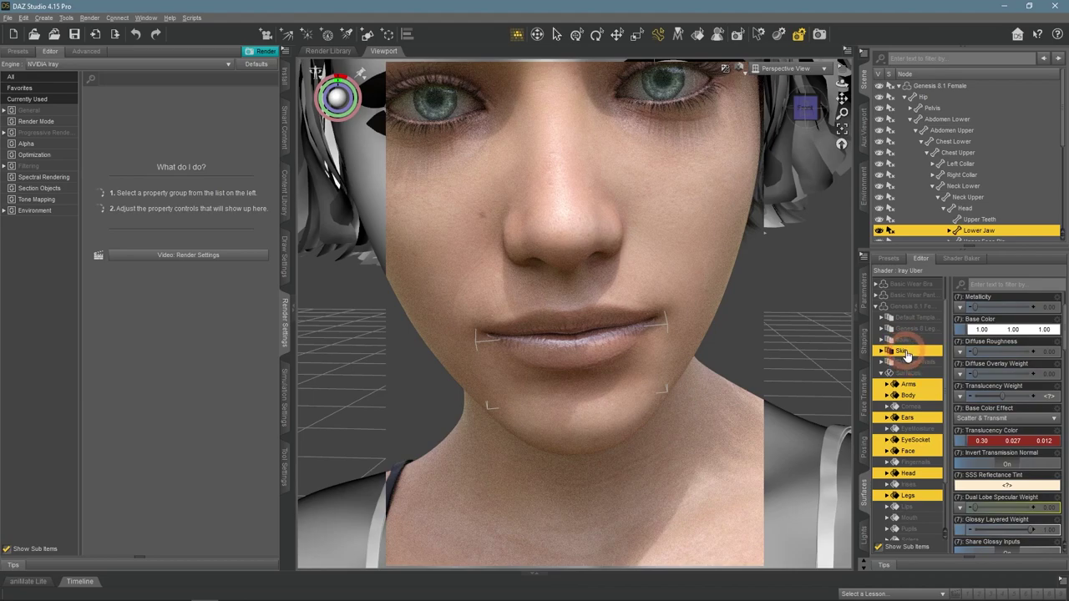
{"action": "left_click", "coordinate": [1050, 399]}
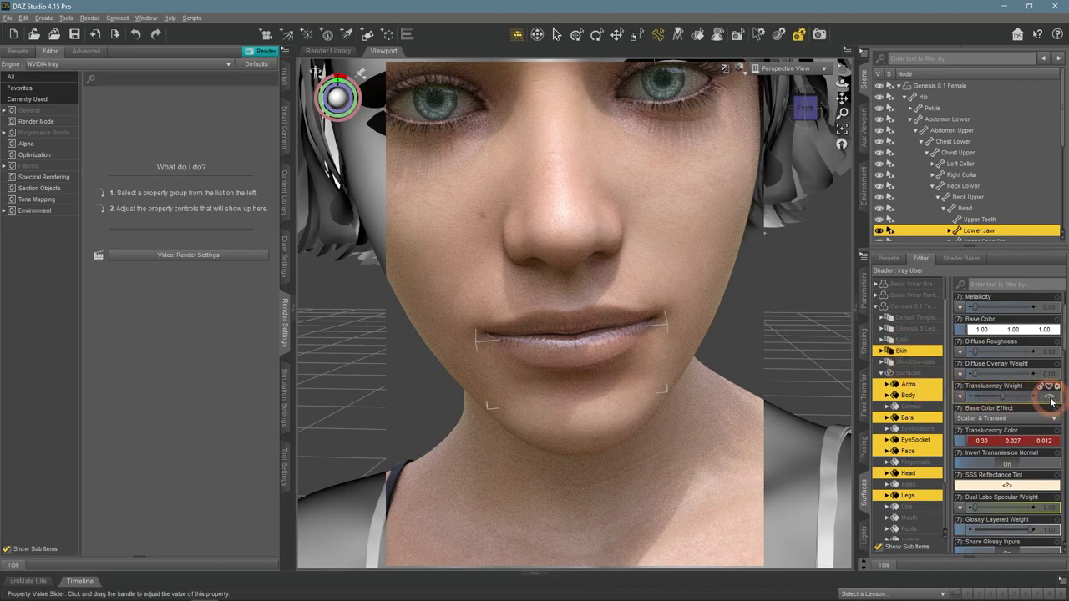
{"action": "left_click", "coordinate": [1051, 399]}
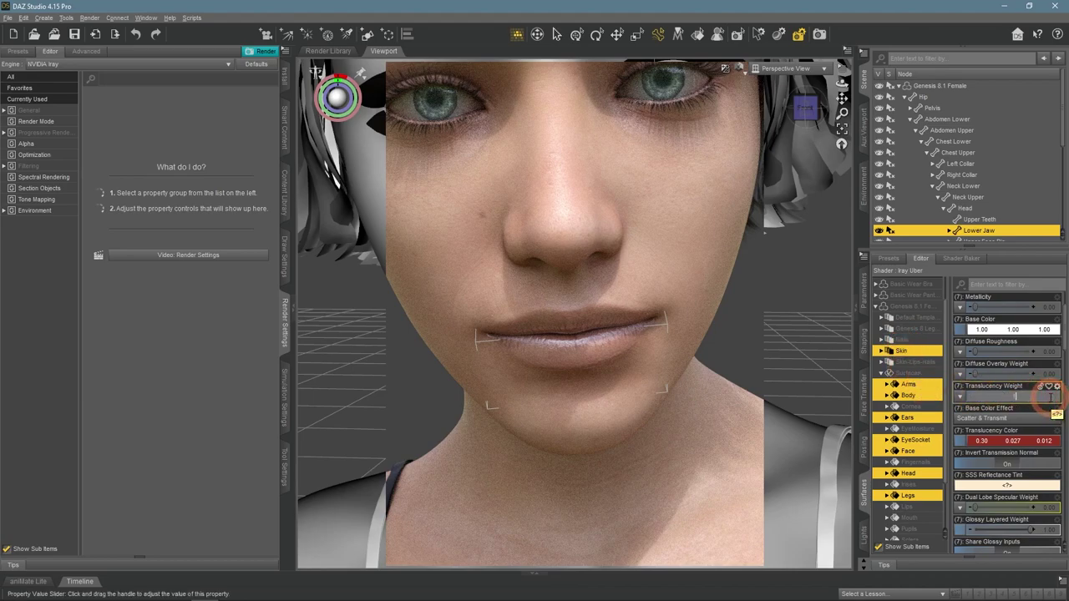
{"action": "type", "text": "1"}
{"action": "key", "text": "Return"}
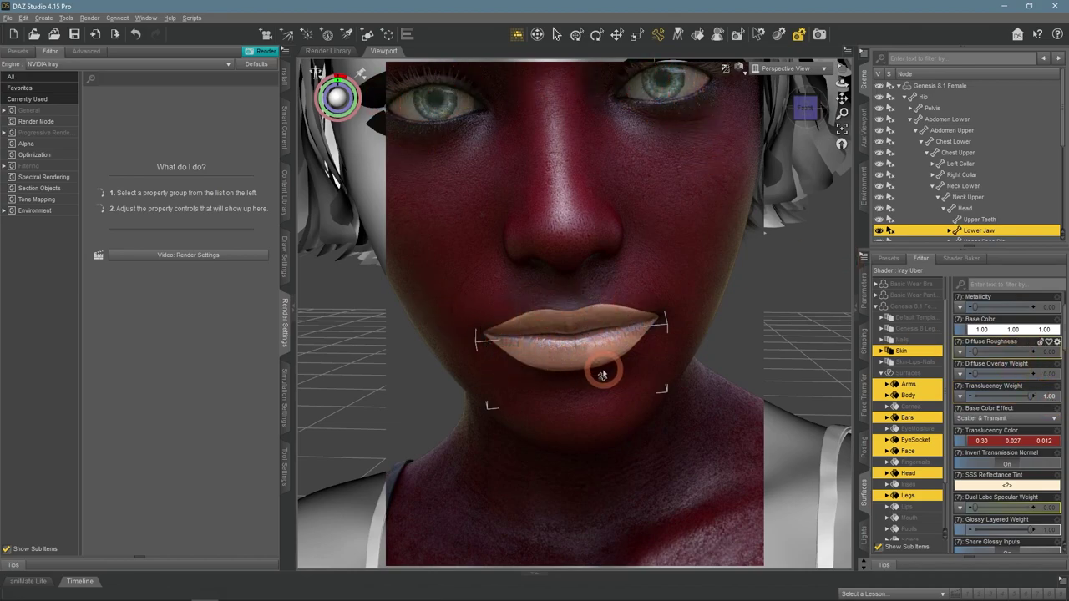
Bring the hand into close-up and set the translucency weight of the Skin-Lips-Nails surface group to 0.85
{"action": "left_click_drag", "start_coordinate": [842, 98], "coordinate": [842, 98]}
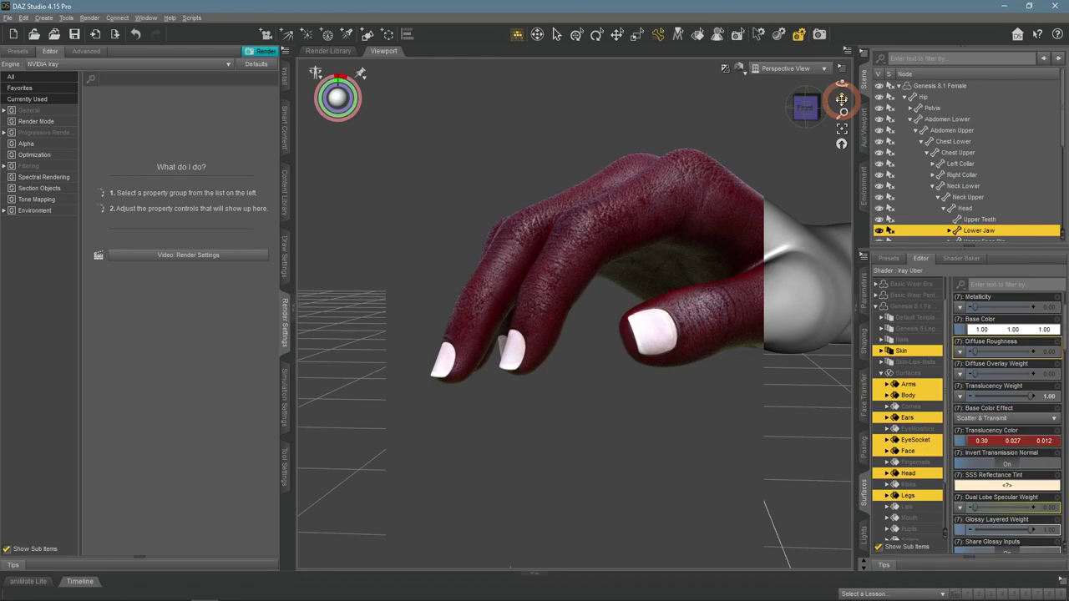
{"action": "left_click", "coordinate": [914, 340]}
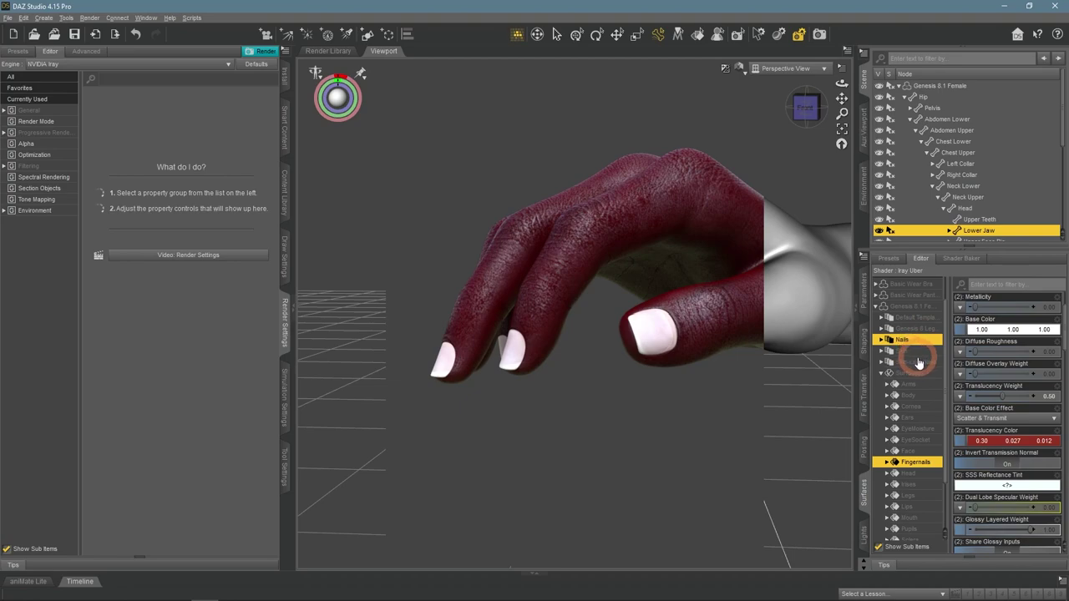
{"action": "left_click", "coordinate": [906, 362]}
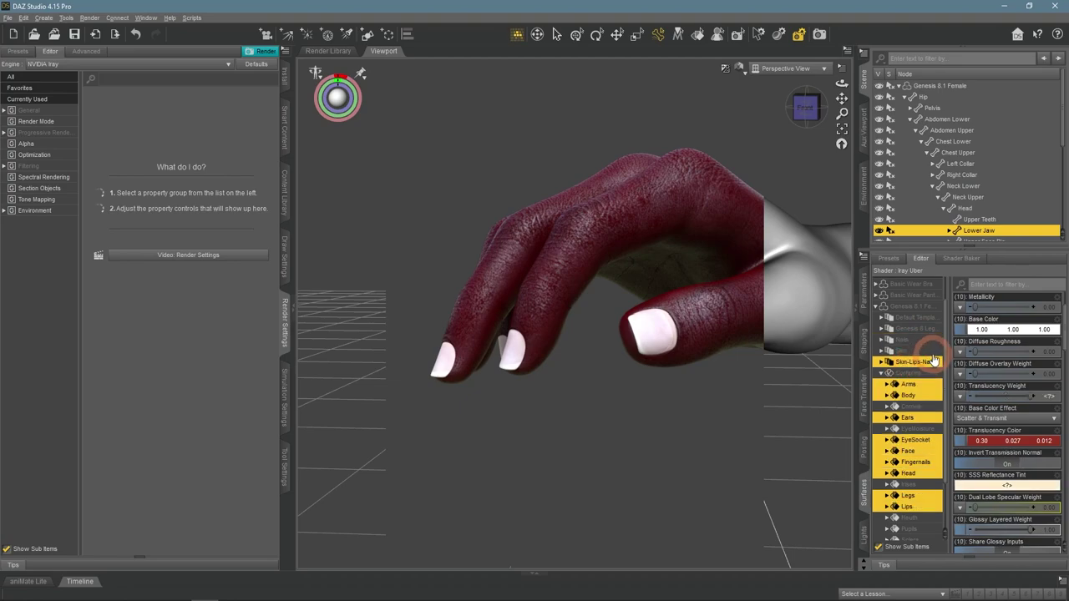
{"action": "double_click", "coordinate": [1049, 401]}
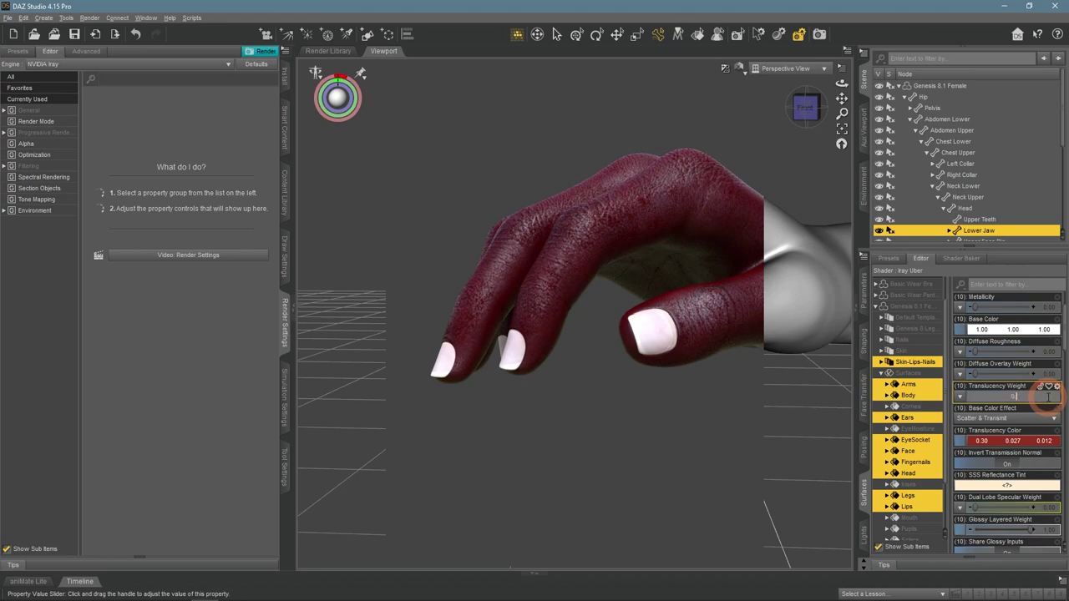
{"action": "type", "text": "0.85"}
{"action": "key", "text": "Return"}
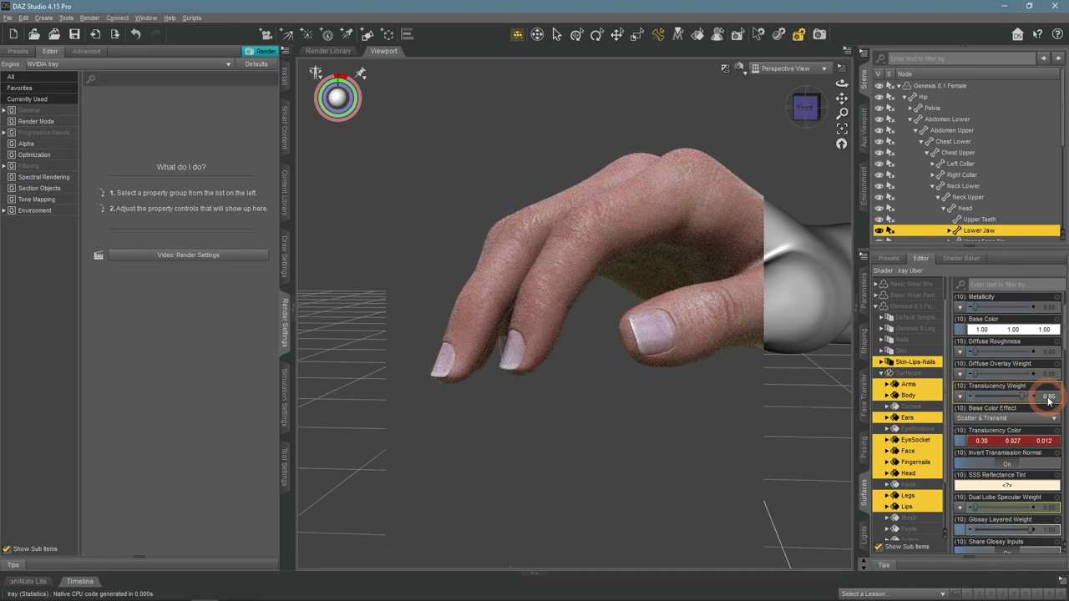
Raise the translucency weight of the Skin-Lips-Nails surfaces to 0.95
{"action": "double_click", "coordinate": [1049, 401]}
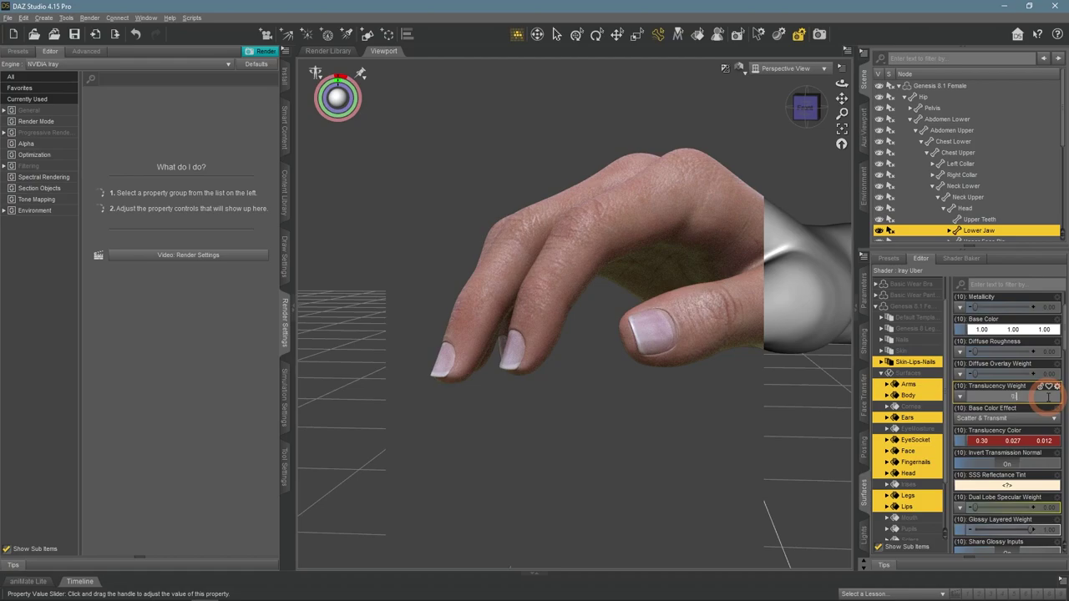
{"action": "type", "text": "0.95"}
{"action": "key", "text": "Return"}
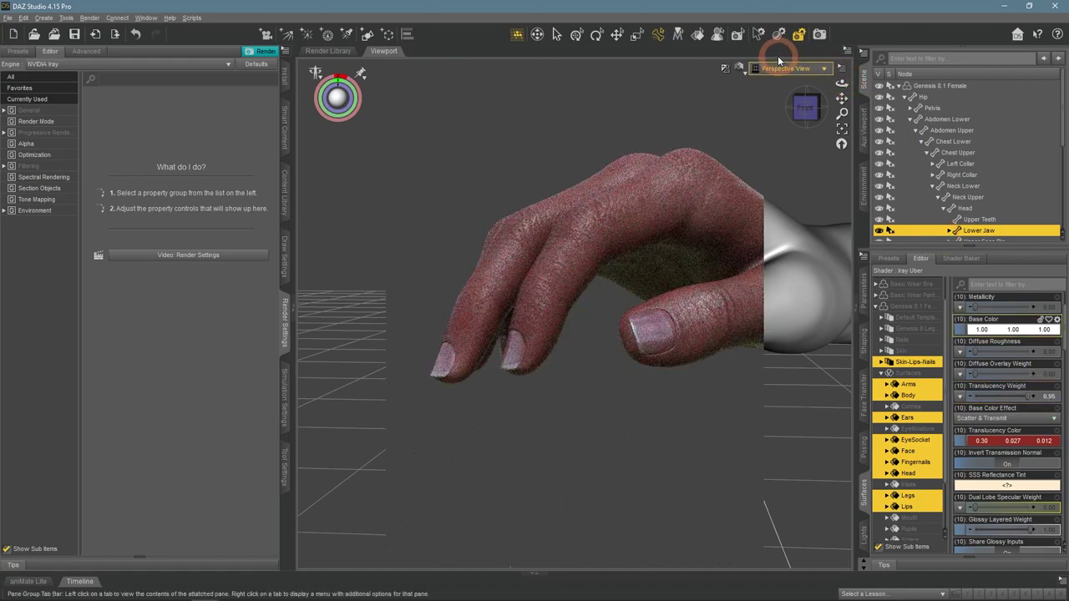
Examine the skin tone on the whole figure through the Camera and on the face in a Perspective View close-up, ending in the Camera view
{"action": "left_click", "coordinate": [775, 73]}
{"action": "left_click", "coordinate": [782, 159]}
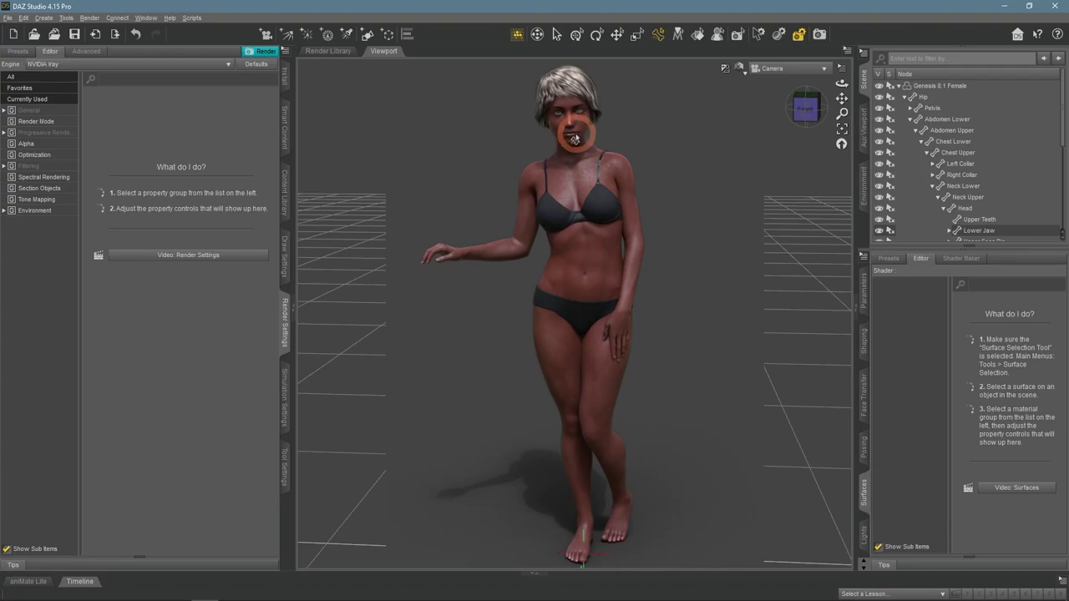
{"action": "left_click", "coordinate": [793, 67]}
{"action": "left_click", "coordinate": [794, 81]}
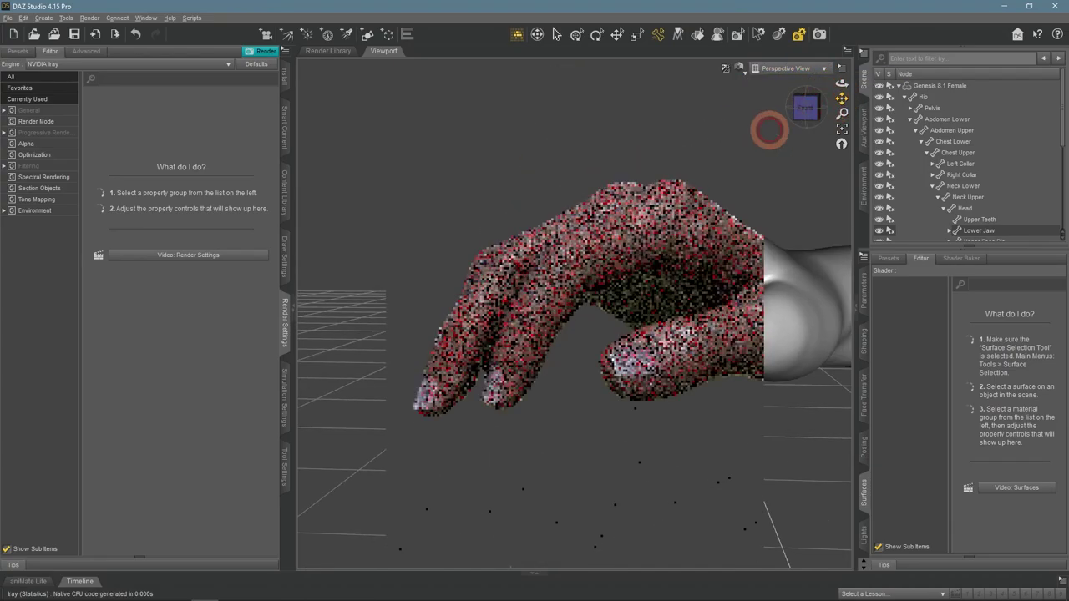
{"action": "left_click_drag", "start_coordinate": [841, 97], "coordinate": [840, 100]}
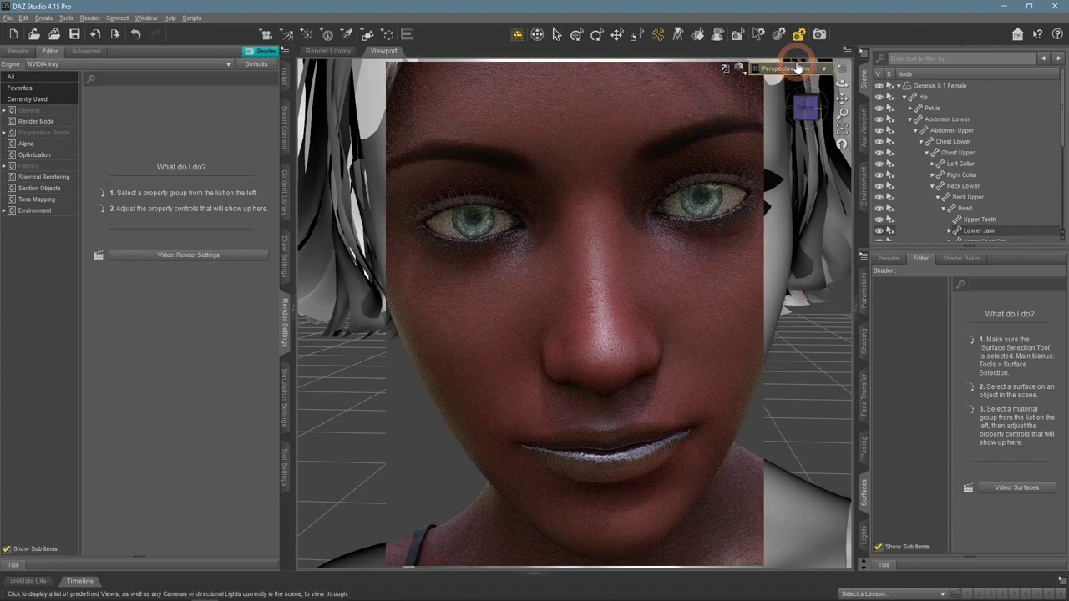
{"action": "left_click", "coordinate": [785, 67]}
{"action": "left_click", "coordinate": [781, 156]}
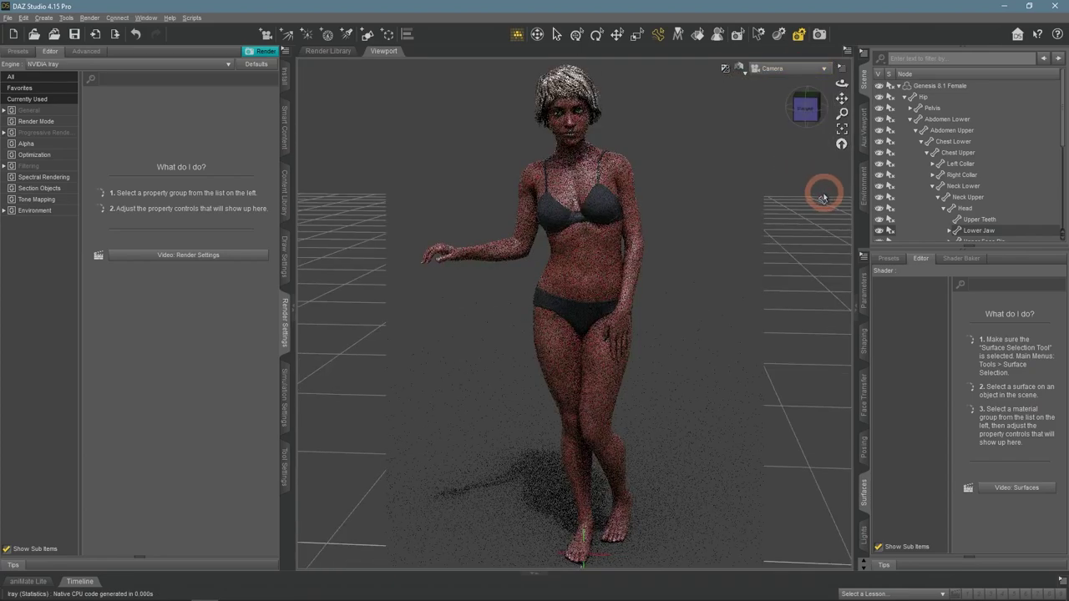
Collapse the figure's bone hierarchy and reselect Genesis 8.1 Female with its Skin-Lips-Nails surface group
{"action": "left_click", "coordinate": [899, 86]}
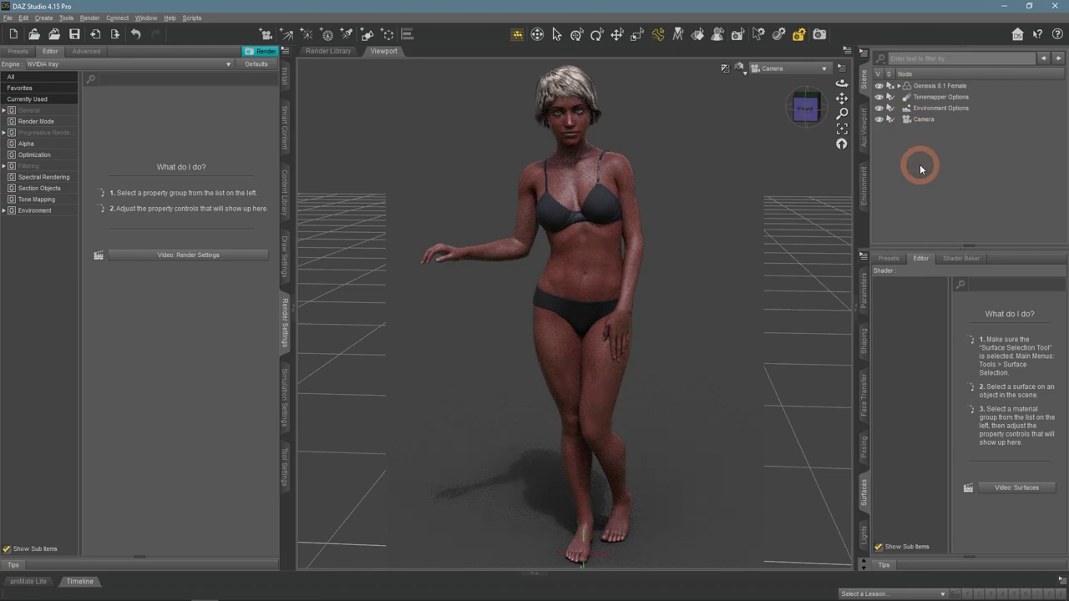
{"action": "left_click", "coordinate": [931, 85]}
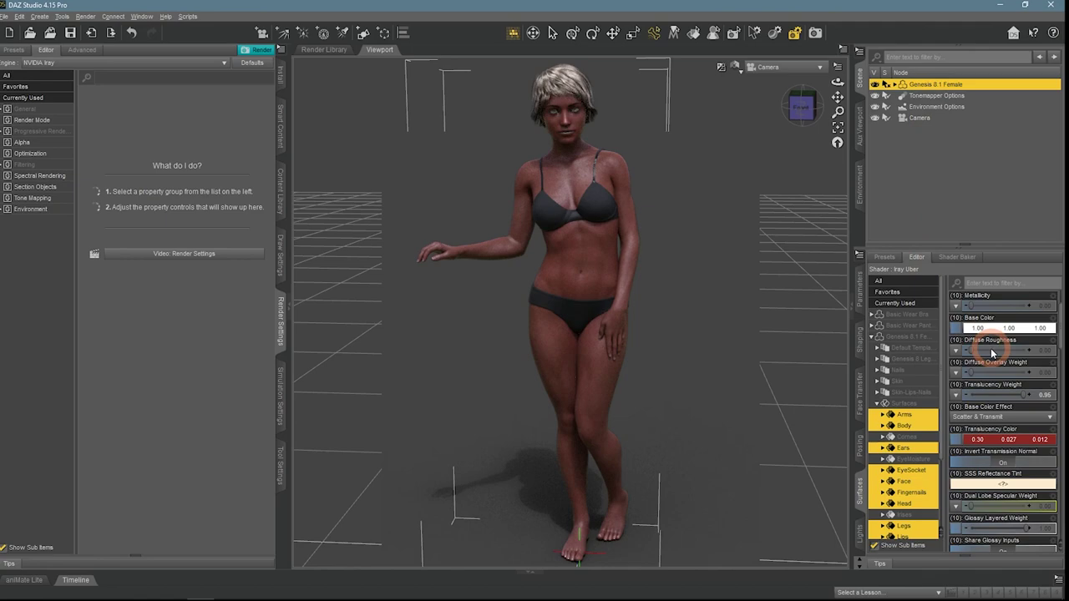
{"action": "left_click", "coordinate": [917, 395]}
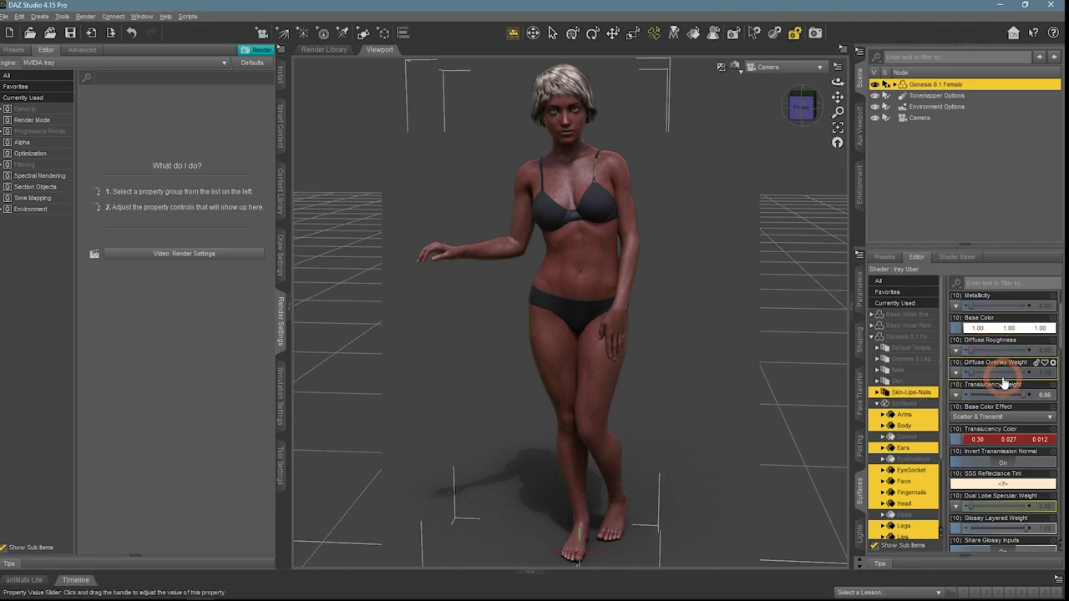
Set the translucency color of the Skin-Lips-Nails surfaces to a dark brown of 0.23, 0.060, 0.010
{"action": "scroll", "coordinate": [1003, 368], "scroll_direction": "down", "scroll_amount": 2}
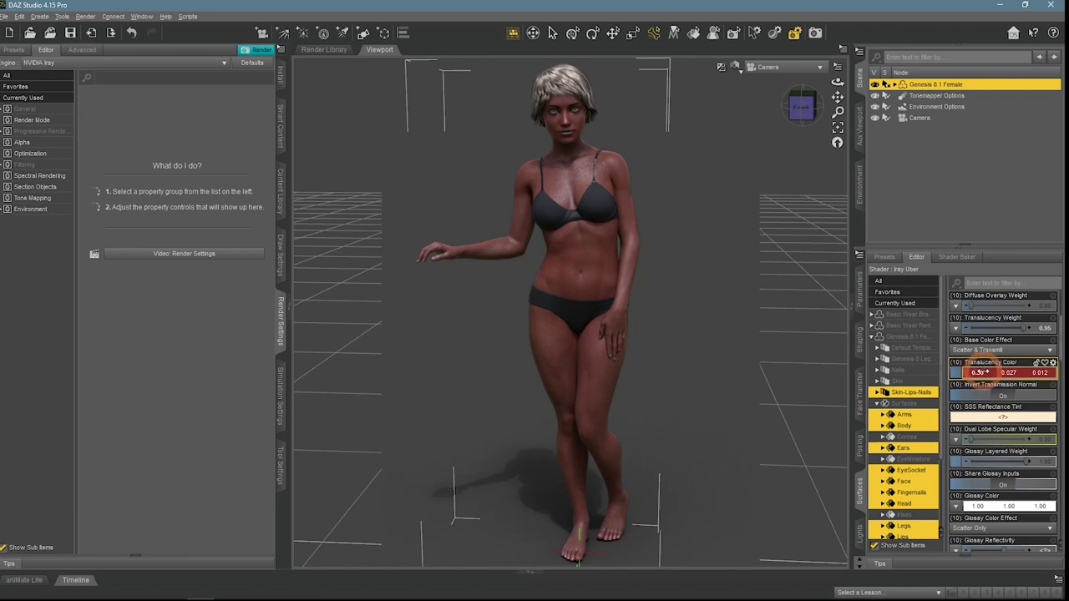
{"action": "left_click", "coordinate": [991, 377]}
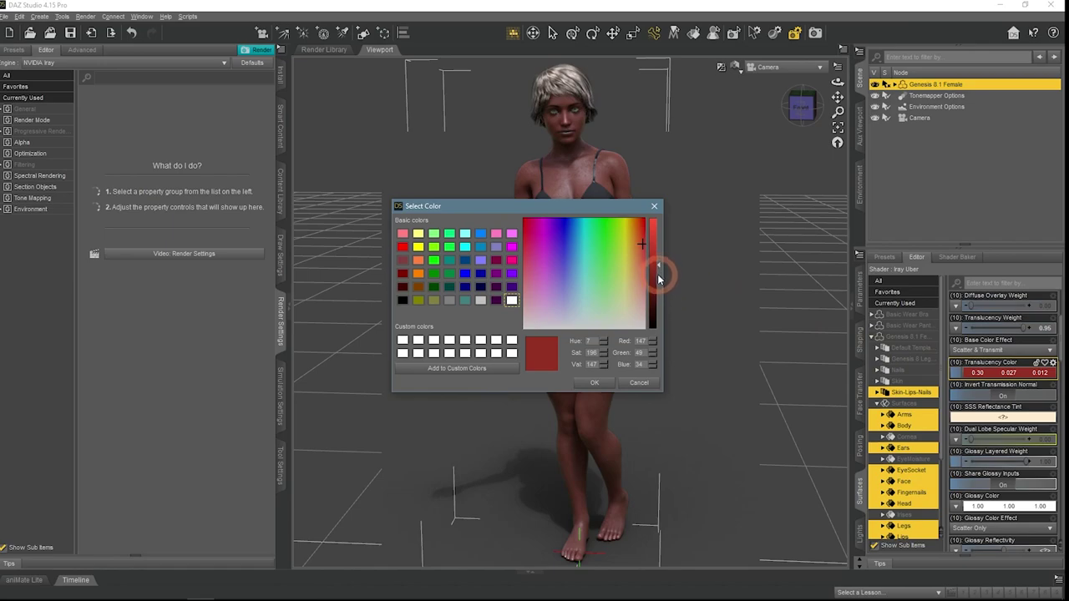
{"action": "left_click", "coordinate": [658, 274]}
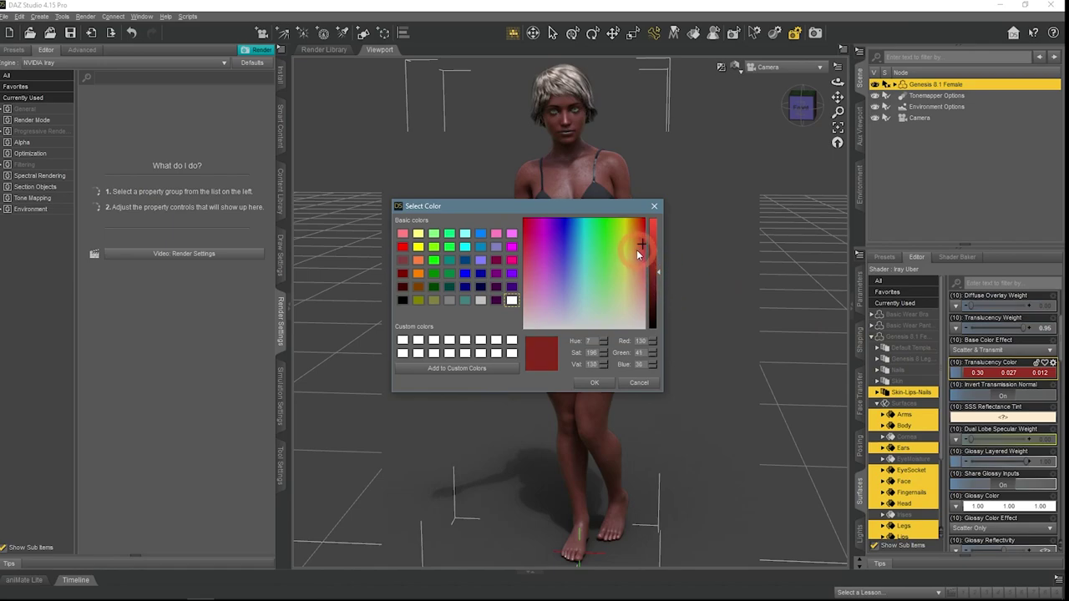
{"action": "left_click", "coordinate": [636, 246]}
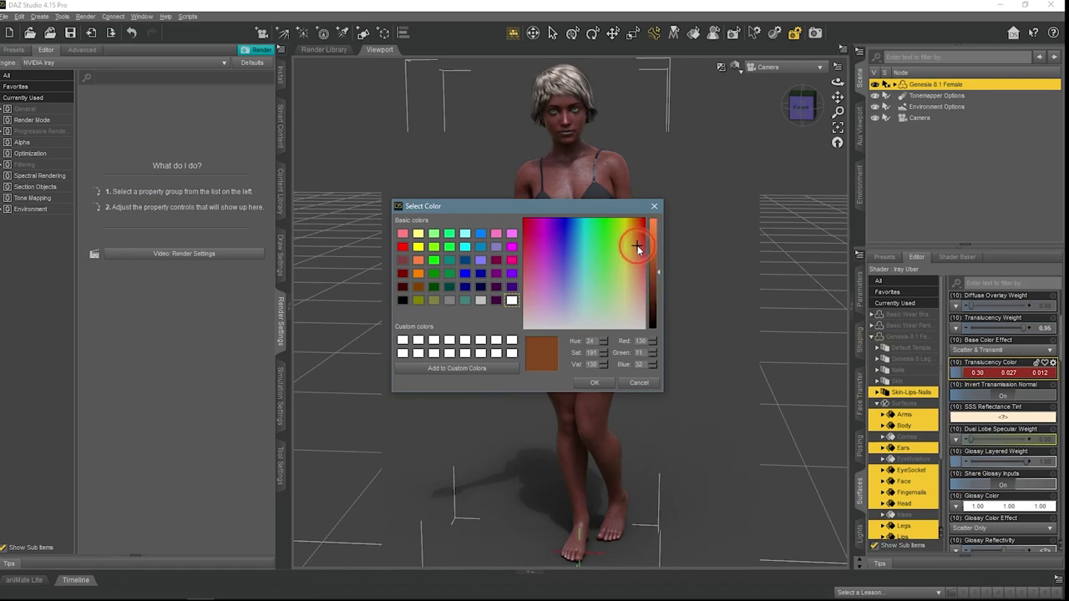
{"action": "left_click", "coordinate": [595, 383]}
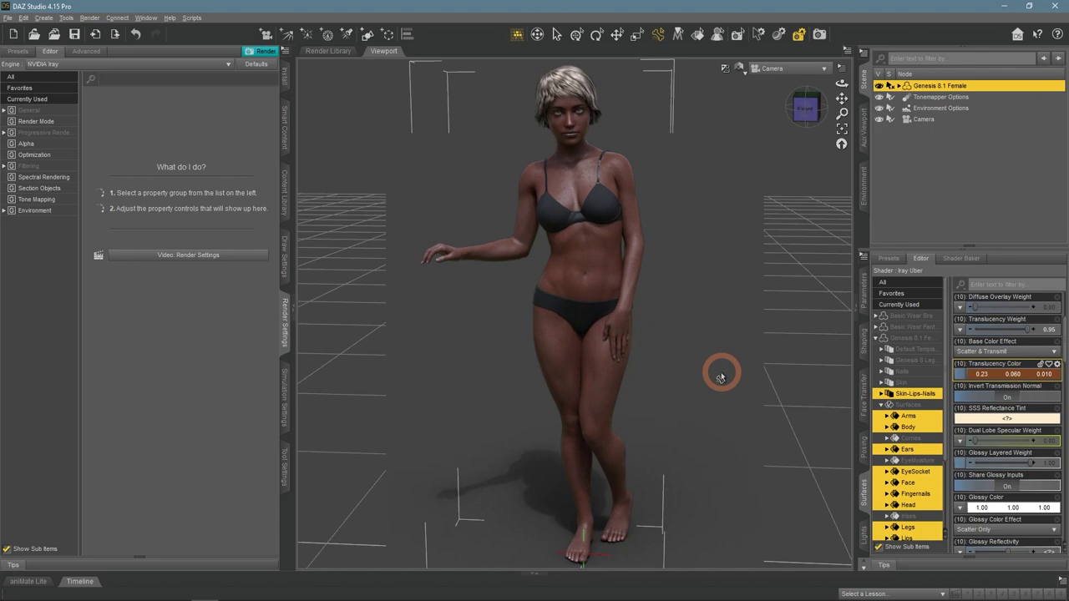
Try a light tan translucency color of 0.54, 0.33, 0.10 on the Skin-Lips-Nails surfaces, and undo the translucency color changes
{"action": "left_click", "coordinate": [995, 375]}
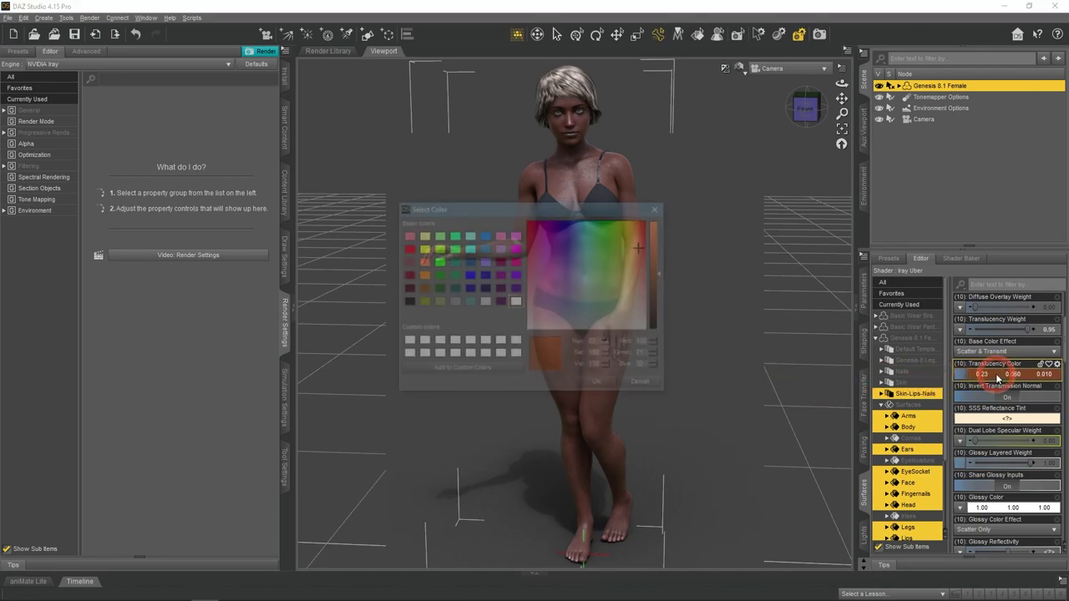
{"action": "left_click", "coordinate": [638, 272]}
{"action": "left_click", "coordinate": [660, 240]}
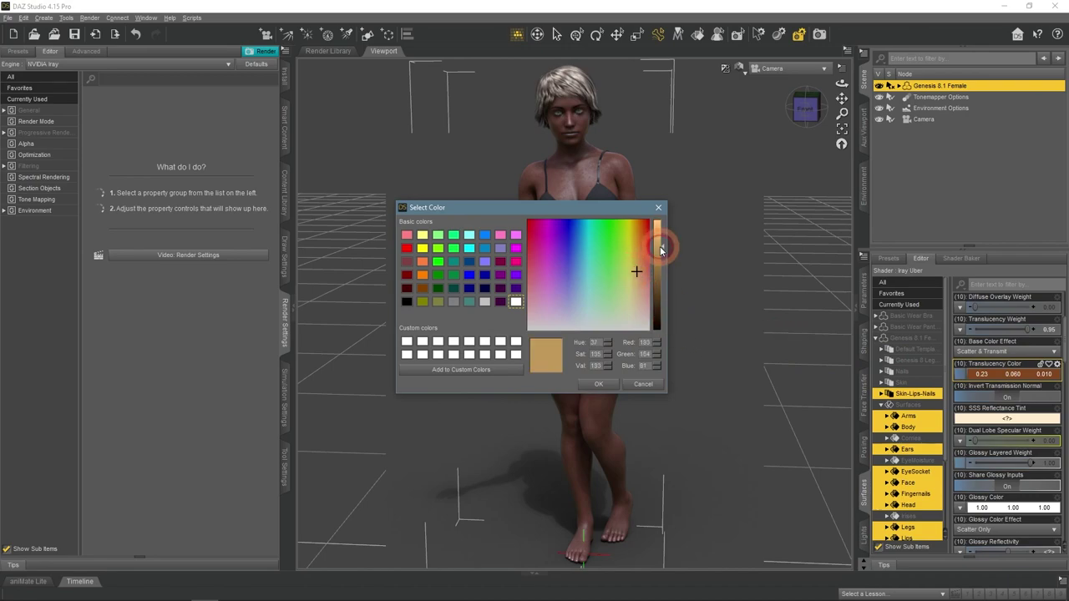
{"action": "left_click", "coordinate": [606, 383]}
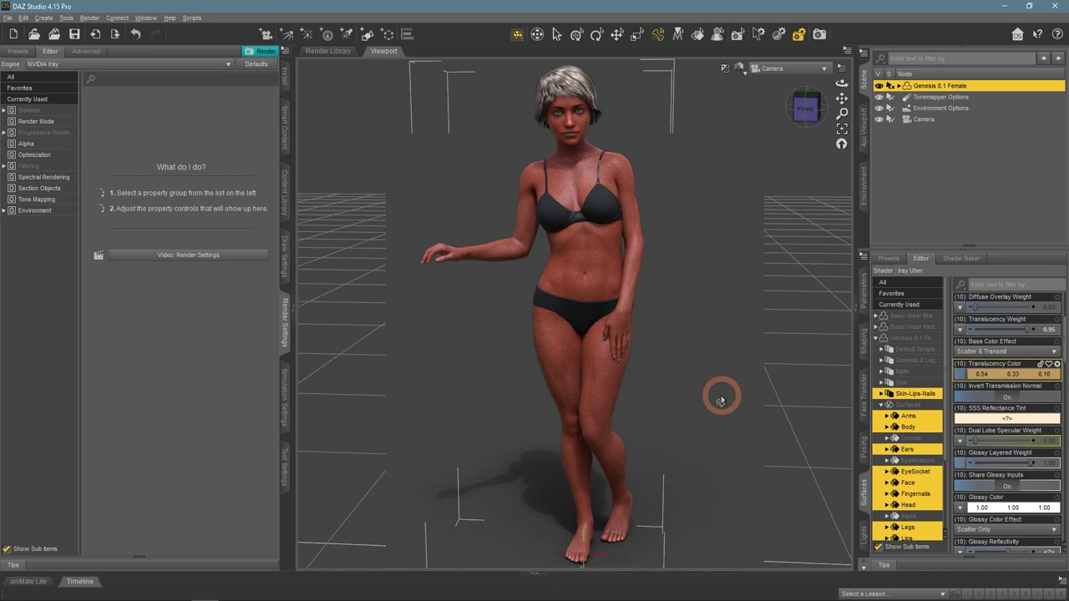
{"action": "key", "text": "ctrl+z"}
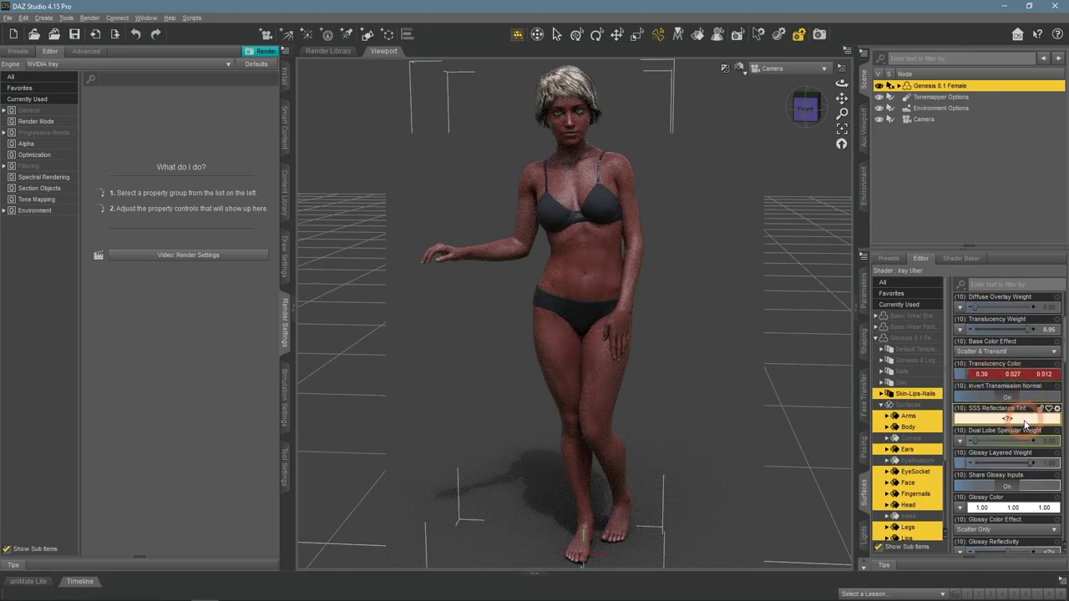
Set the translucency weight of the Skin-Lips-Nails surfaces to 0.5
{"action": "left_click", "coordinate": [1010, 420]}
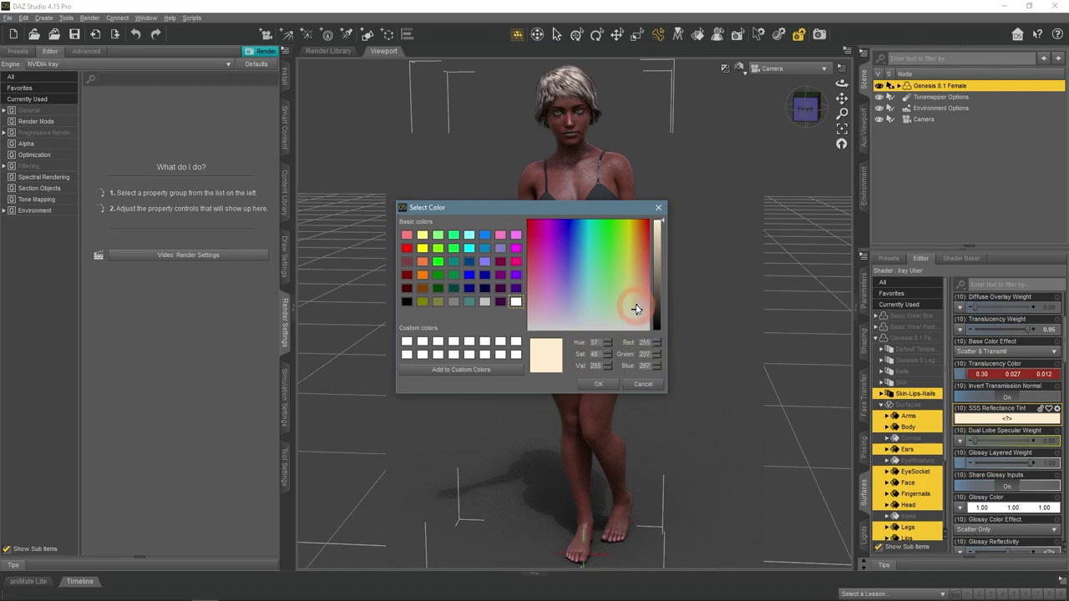
{"action": "left_click", "coordinate": [643, 384]}
{"action": "left_click", "coordinate": [1050, 331]}
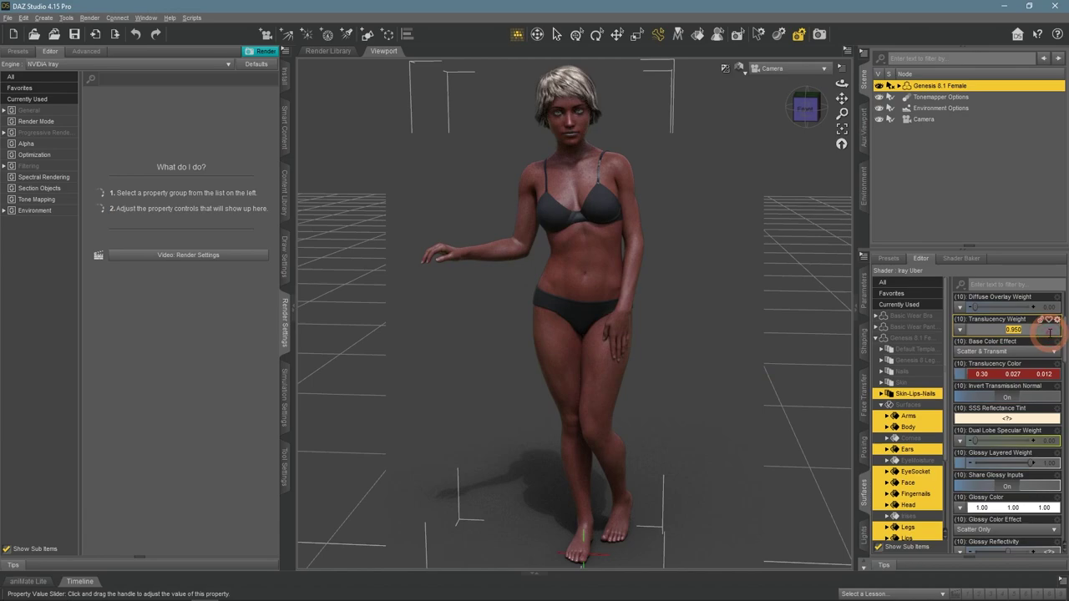
{"action": "type", "text": "0.5"}
{"action": "key", "text": "Return"}
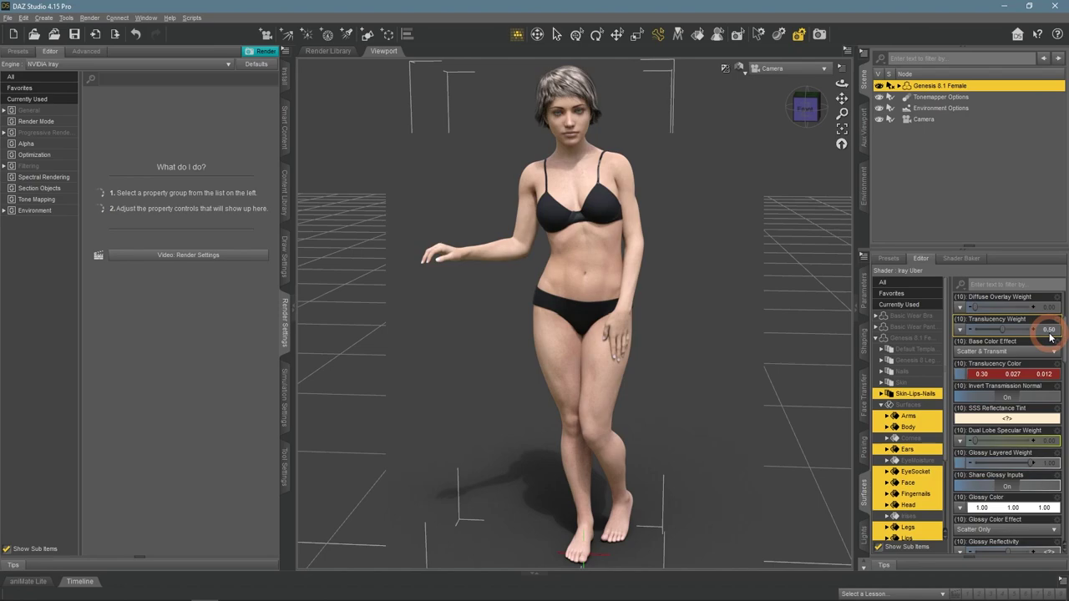
Darken and saturate the SSS reflectance tint of the Skin-Lips-Nails surfaces to a tan of 0.71, 0.56, 0.34
{"action": "left_click", "coordinate": [1028, 419]}
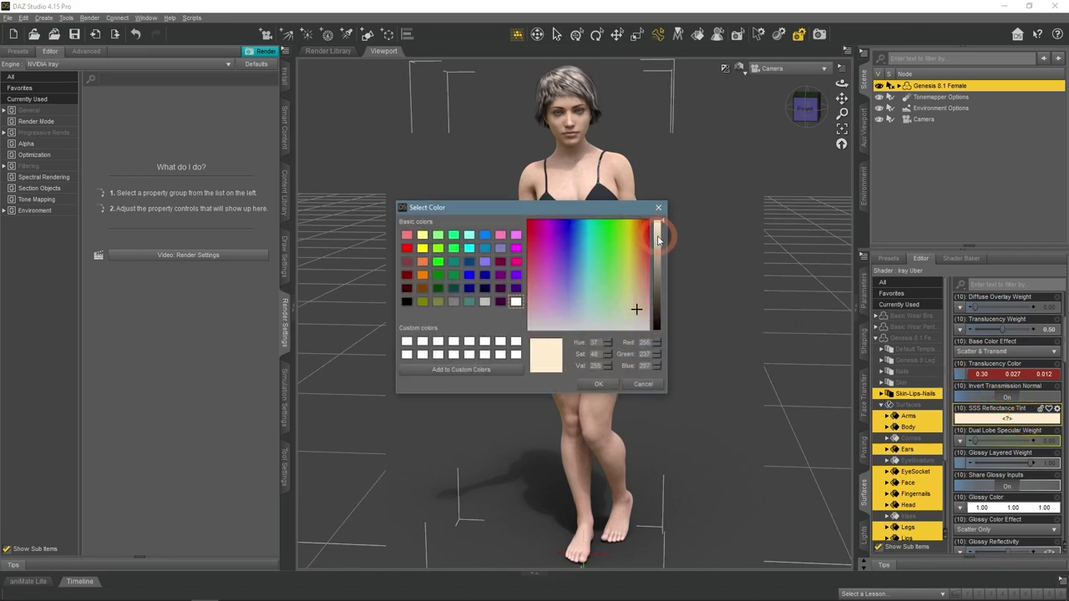
{"action": "left_click_drag", "start_coordinate": [658, 240], "coordinate": [660, 250]}
{"action": "left_click", "coordinate": [598, 383]}
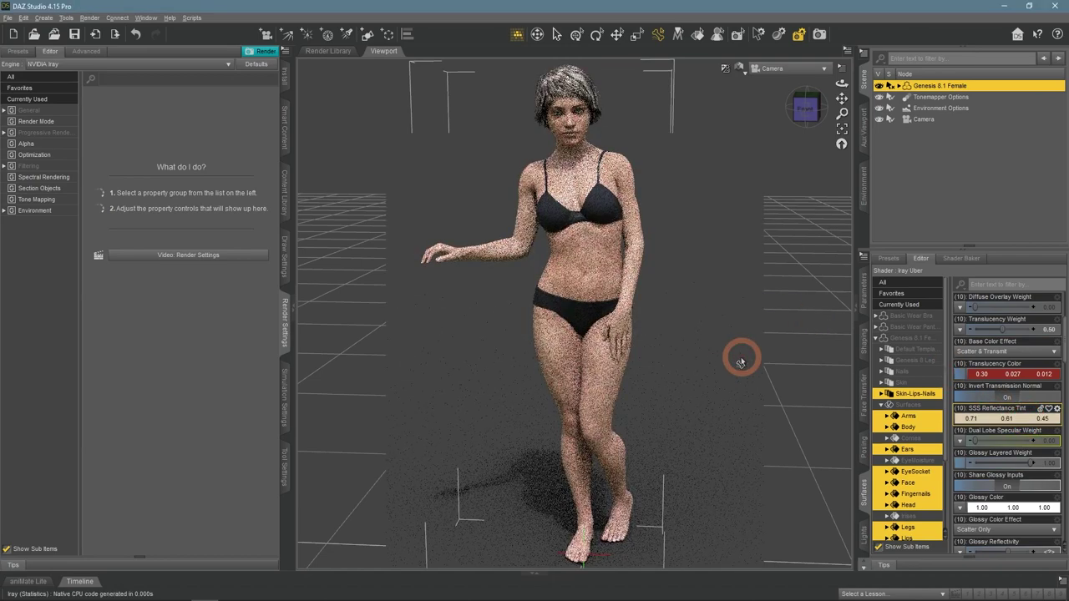
{"action": "left_click", "coordinate": [994, 419]}
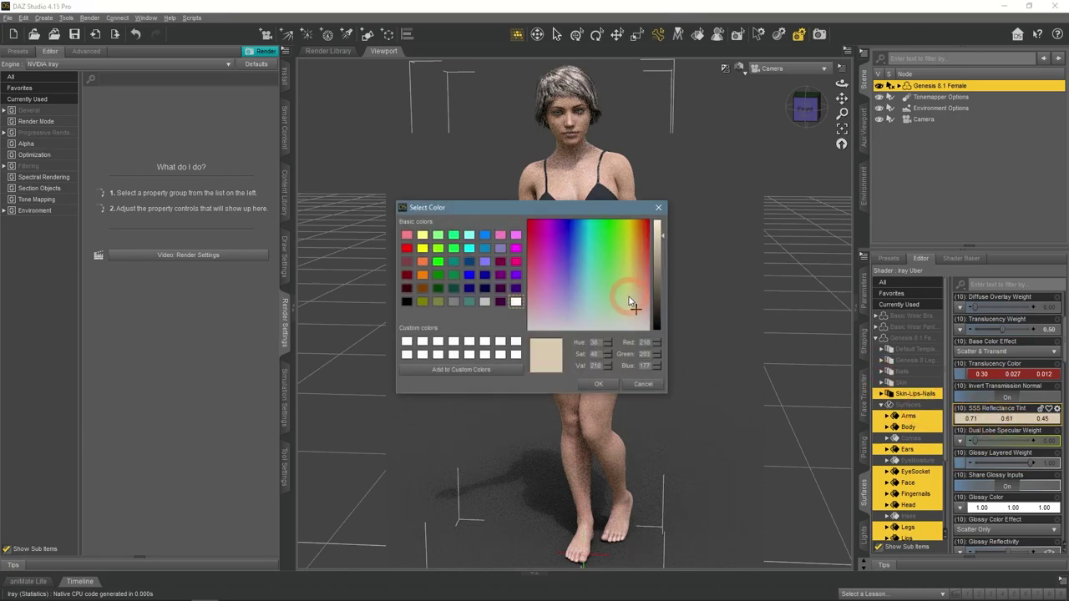
{"action": "left_click_drag", "start_coordinate": [629, 297], "coordinate": [636, 301]}
{"action": "left_click", "coordinate": [601, 383]}
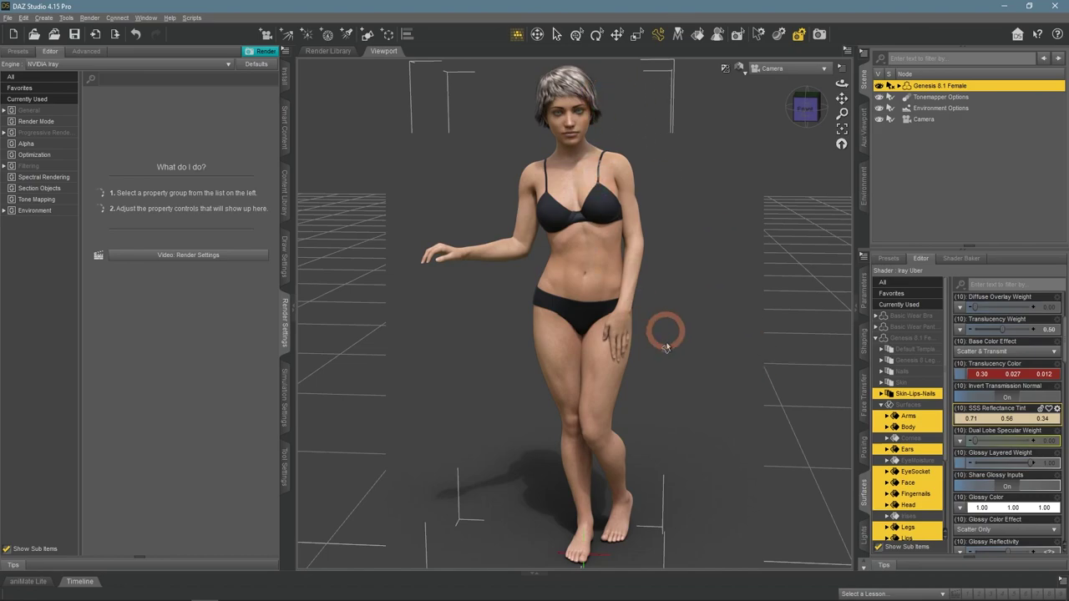
Set the SSS reflectance tint to a darker brown of 0.53, 0.36, 0.19 for a deeper skin tone
{"action": "left_click", "coordinate": [986, 419]}
{"action": "left_click", "coordinate": [636, 294]}
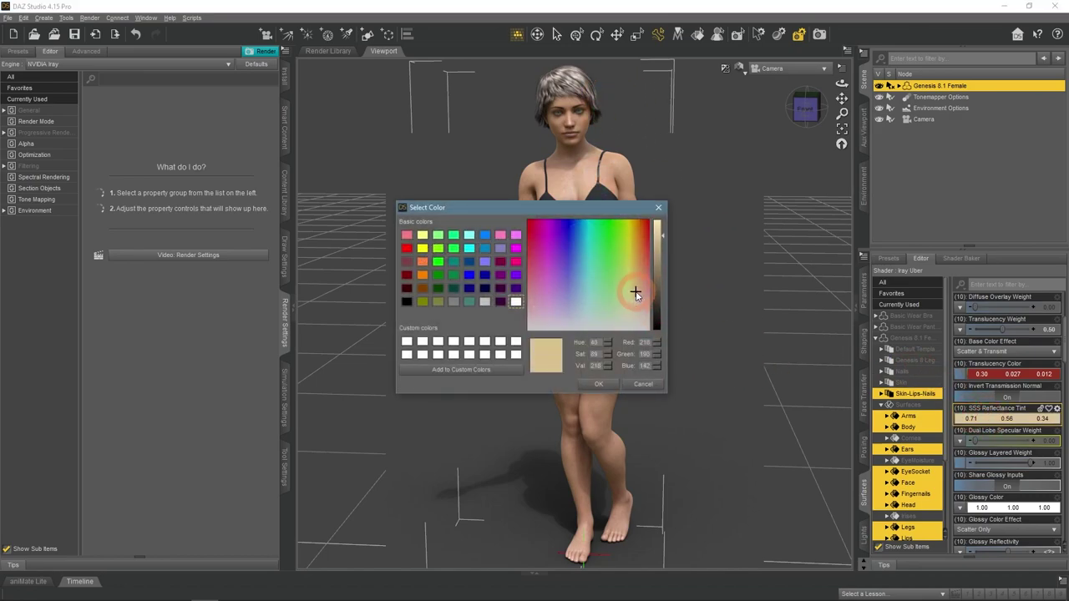
{"action": "left_click_drag", "start_coordinate": [636, 290], "coordinate": [639, 288]}
{"action": "left_click", "coordinate": [658, 257]}
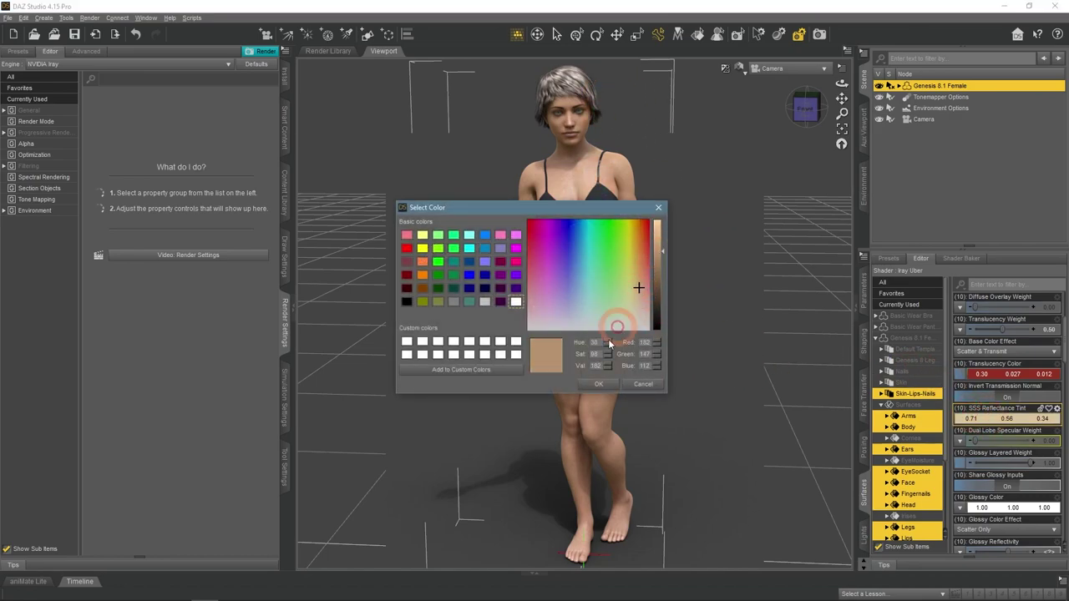
{"action": "left_click", "coordinate": [598, 384]}
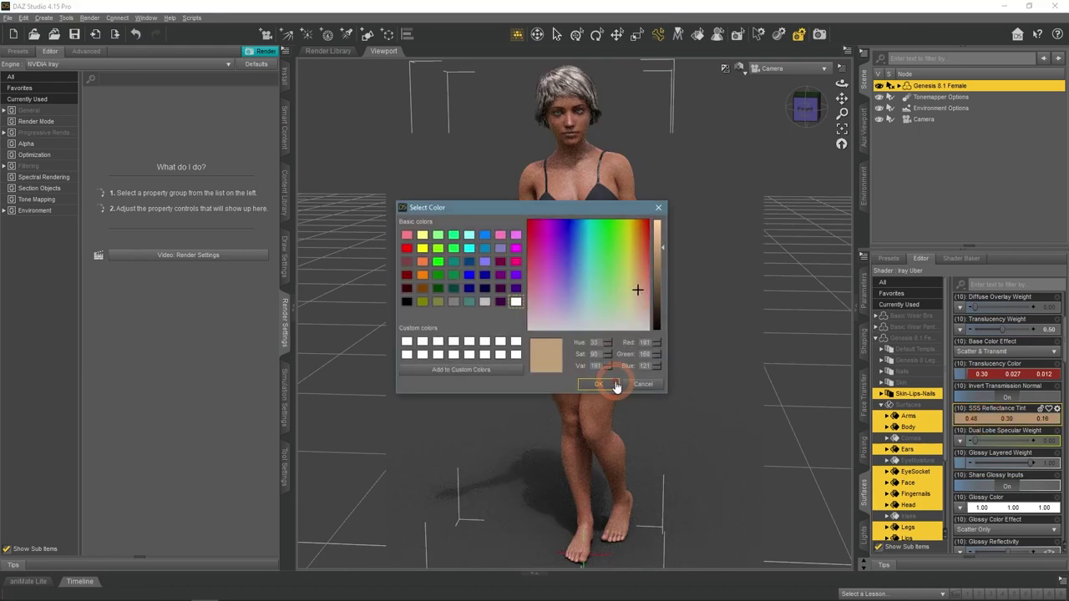
{"action": "left_click", "coordinate": [616, 385]}
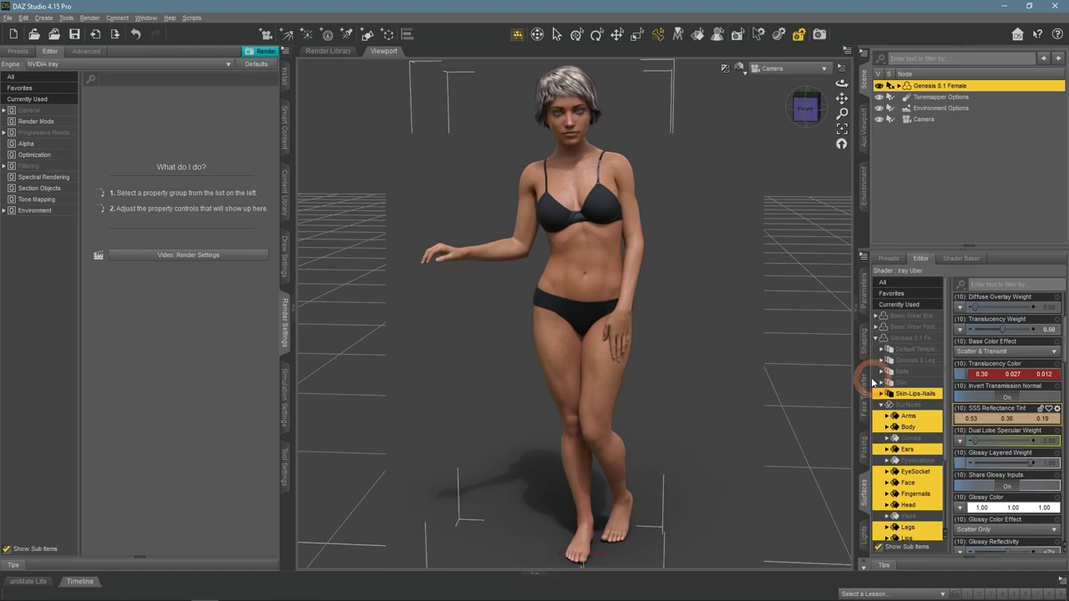
Set the SSS reflectance tint of the Skin-Lips-Nails surfaces to a light blue of 0.31, 0.62, 0.80
{"action": "left_click", "coordinate": [991, 420]}
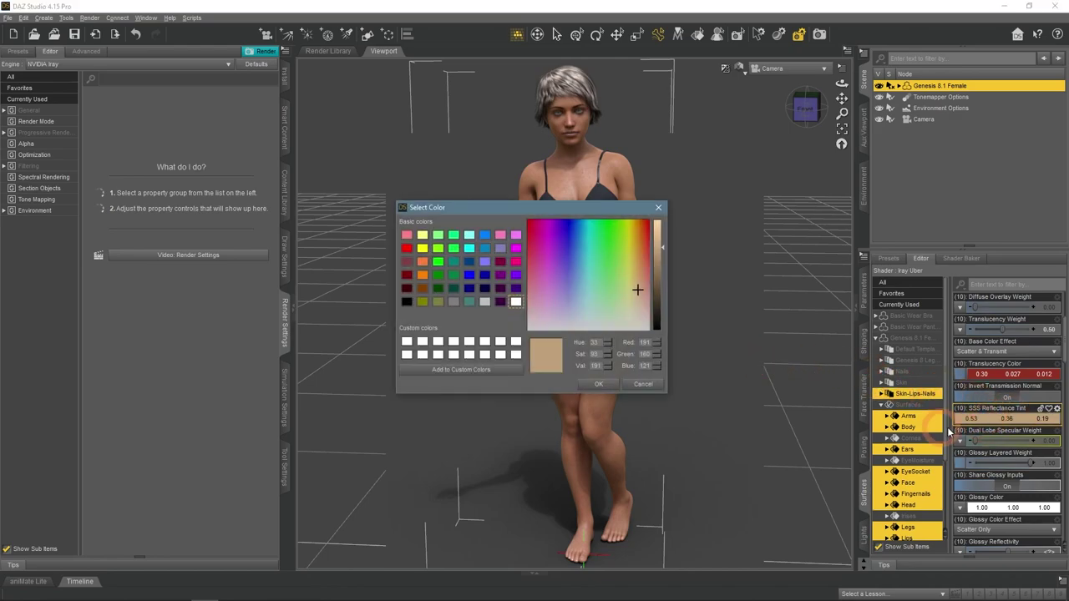
{"action": "left_click", "coordinate": [582, 293]}
{"action": "left_click", "coordinate": [660, 232]}
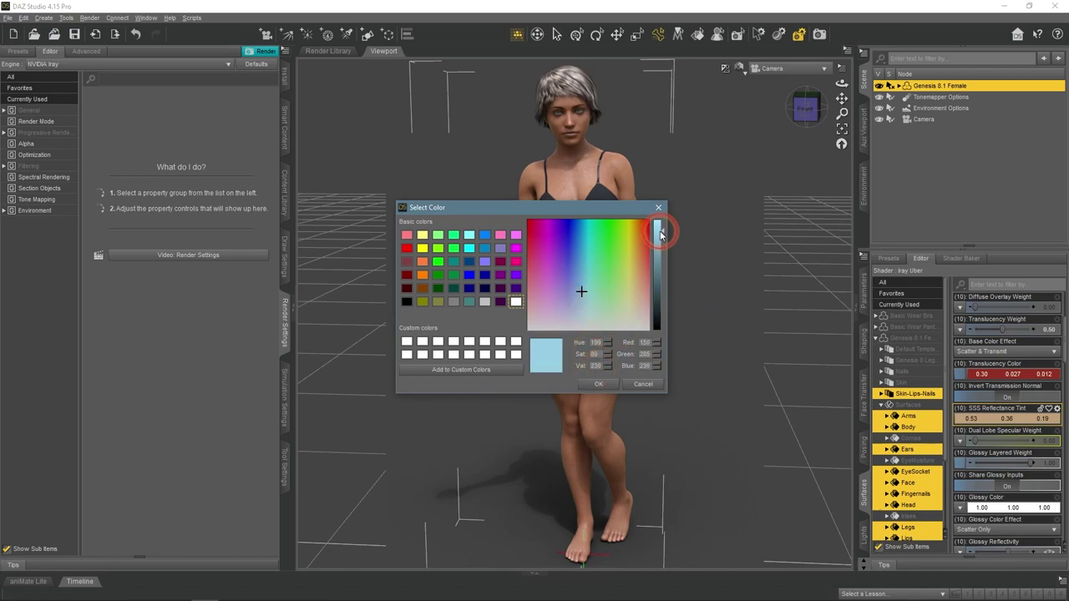
{"action": "left_click", "coordinate": [602, 385]}
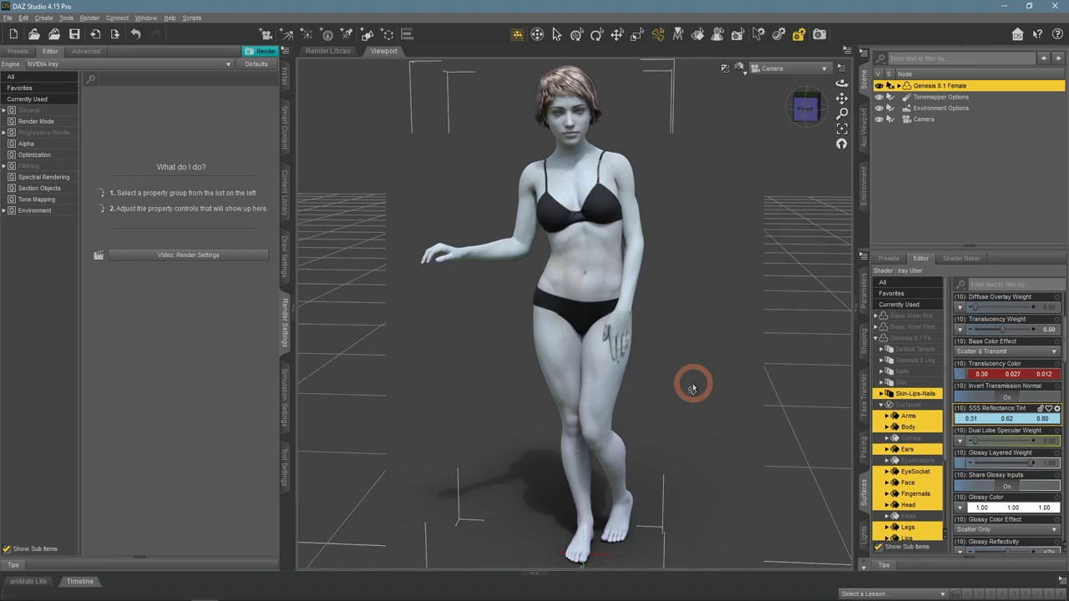
Set the SSS reflectance tint of the Skin-Lips-Nails surfaces to a bright pink of 1.00, 0.21, 1.00
{"action": "left_click", "coordinate": [997, 420]}
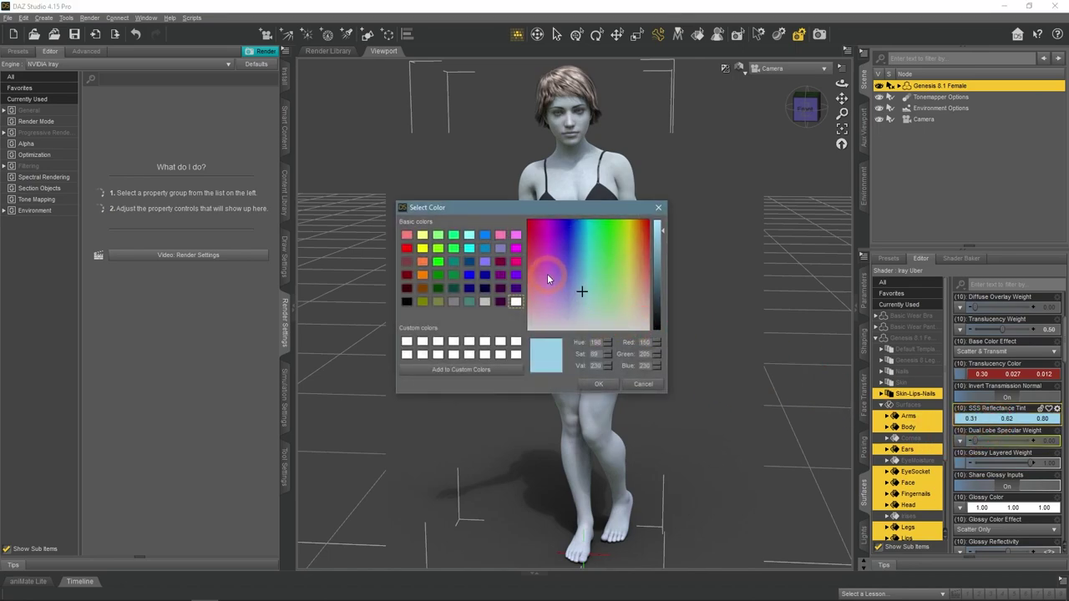
{"action": "left_click", "coordinate": [547, 274]}
{"action": "left_click", "coordinate": [664, 222]}
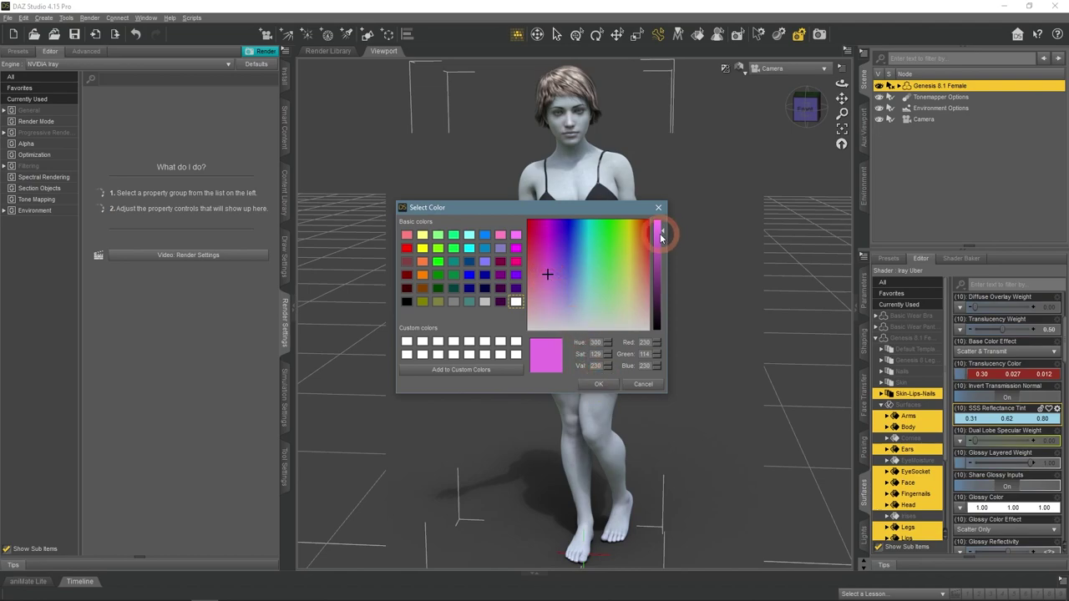
{"action": "key", "text": "Return"}
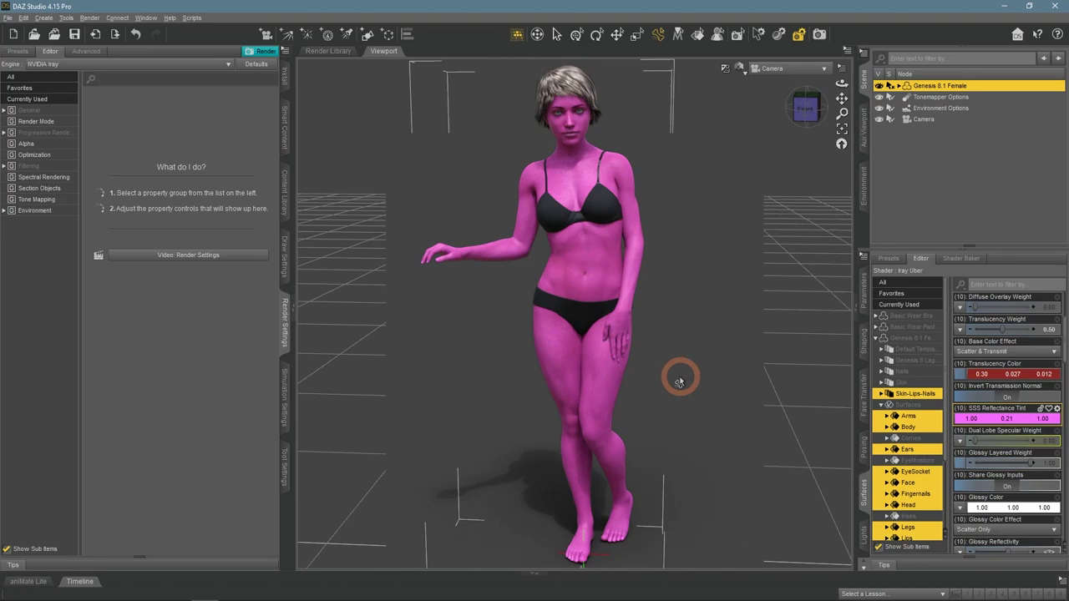
Set the SSS reflectance tint of the Skin-Lips-Nails surfaces to a pale peach of 1.00, 0.84, 0.67
{"action": "left_click", "coordinate": [969, 418]}
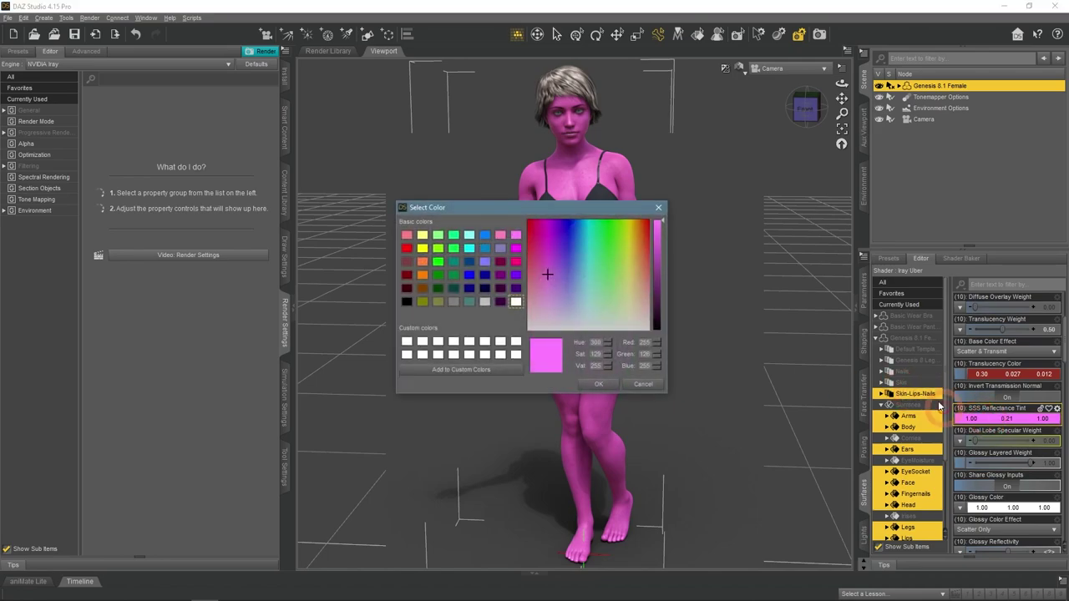
{"action": "left_click", "coordinate": [631, 312]}
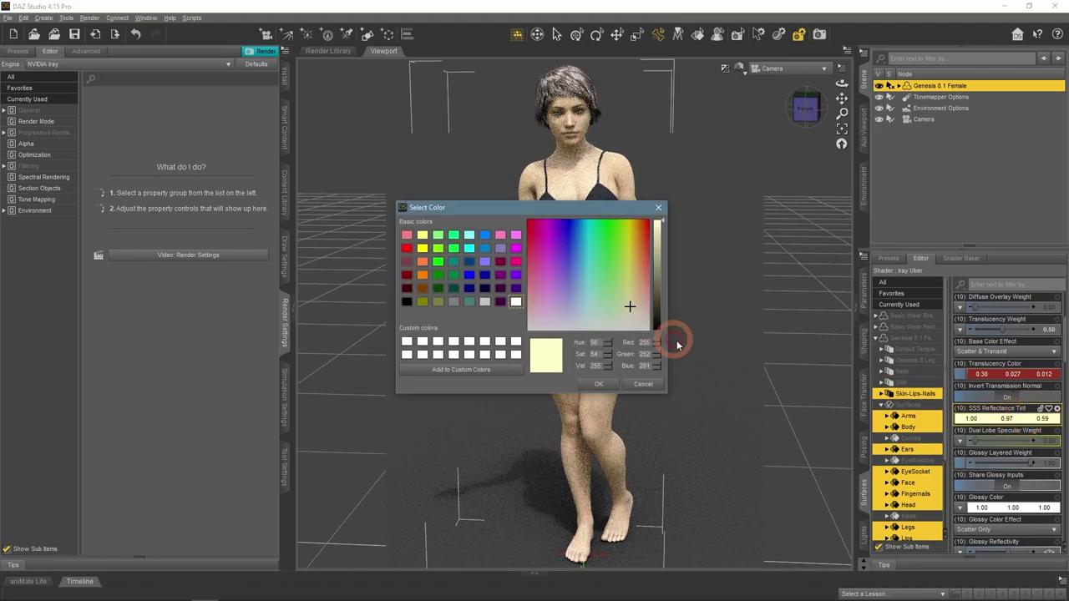
{"action": "left_click", "coordinate": [635, 312]}
{"action": "left_click", "coordinate": [598, 383]}
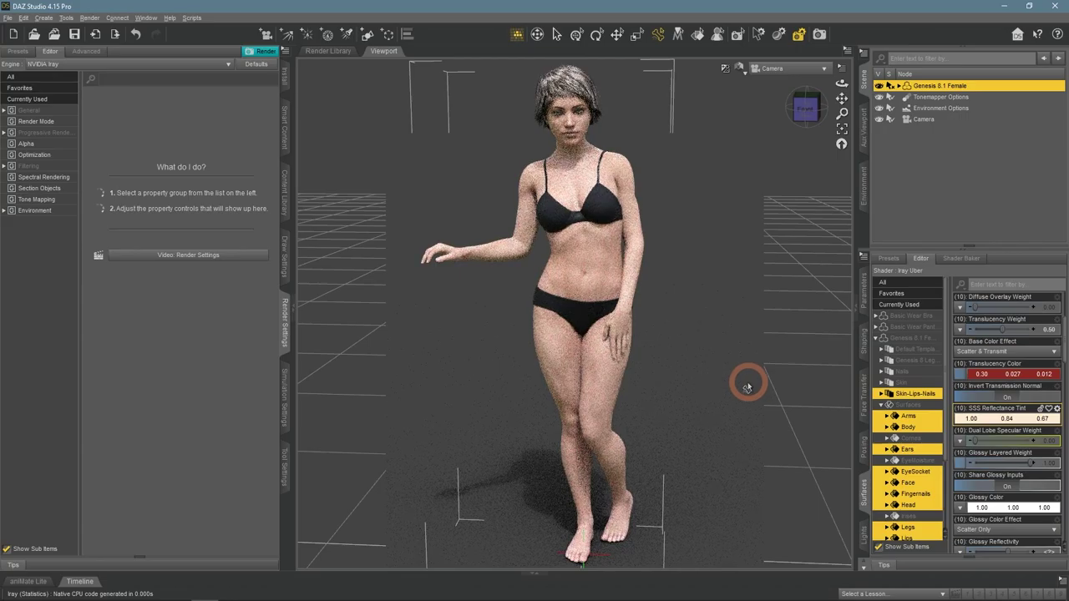
Set the translucency color of the Skin-Lips-Nails surfaces to a pale teal of 0.31, 0.58, 0.59
{"action": "left_click", "coordinate": [1003, 375]}
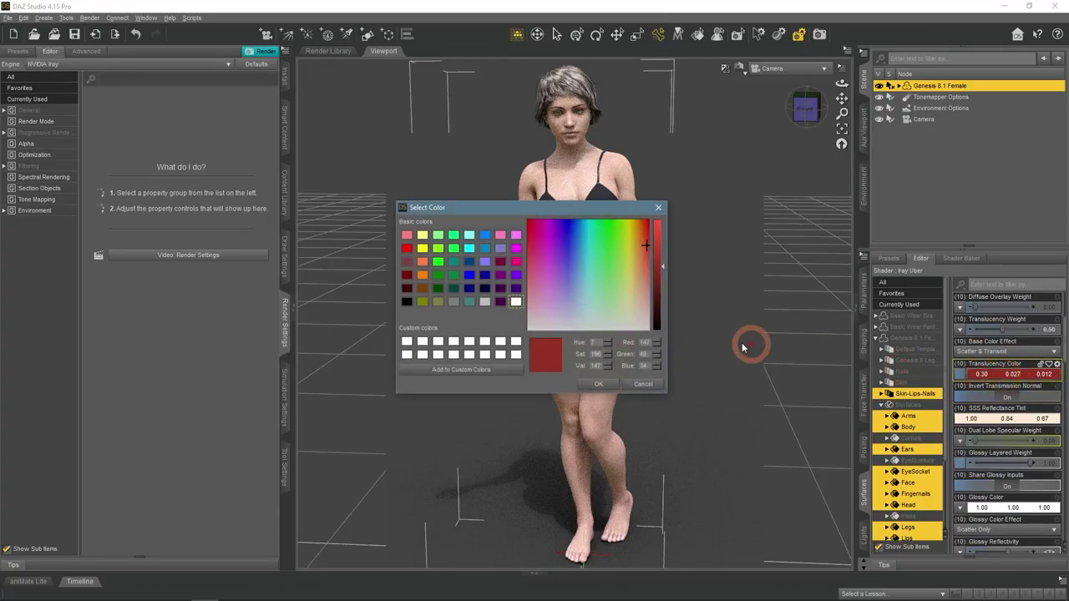
{"action": "left_click", "coordinate": [586, 302]}
{"action": "left_click", "coordinate": [662, 232]}
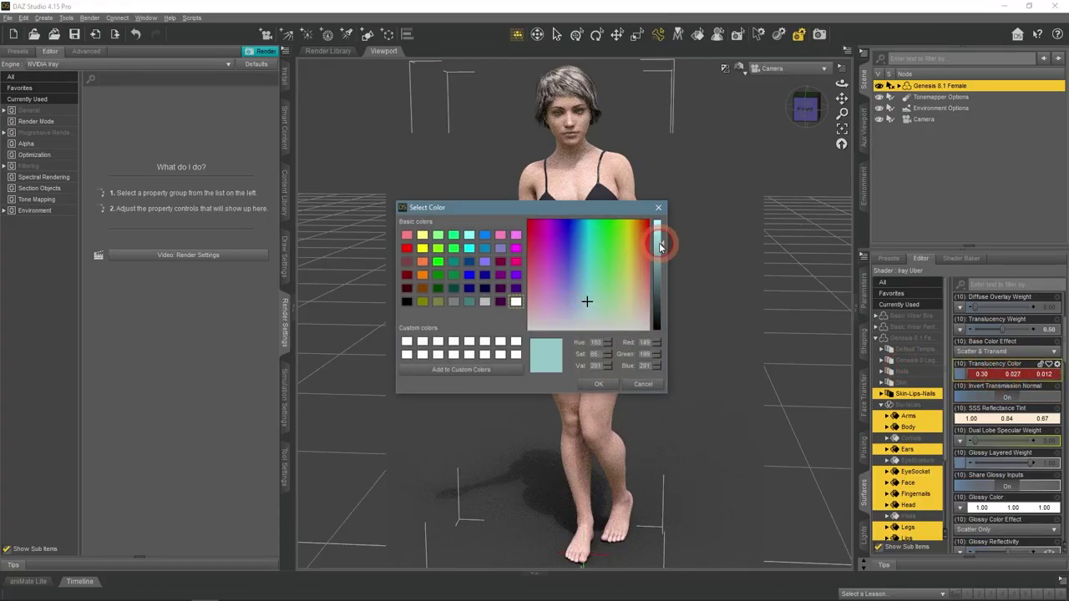
{"action": "left_click", "coordinate": [599, 384]}
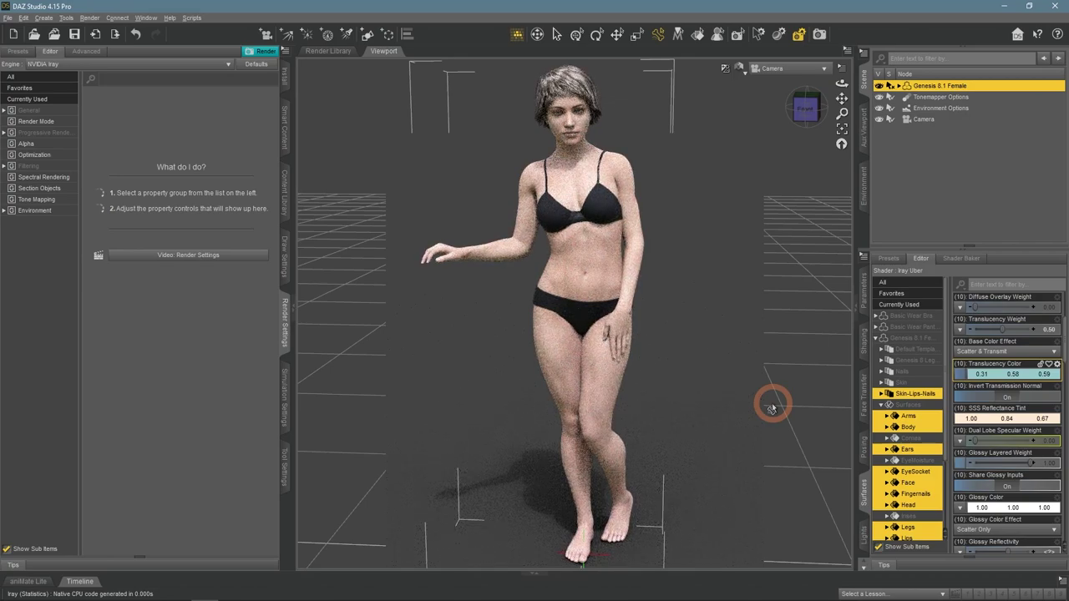
Raise the translucency weight of the Skin-Lips-Nails surfaces to 1
{"action": "left_click", "coordinate": [1046, 332]}
{"action": "left_click", "coordinate": [1054, 330]}
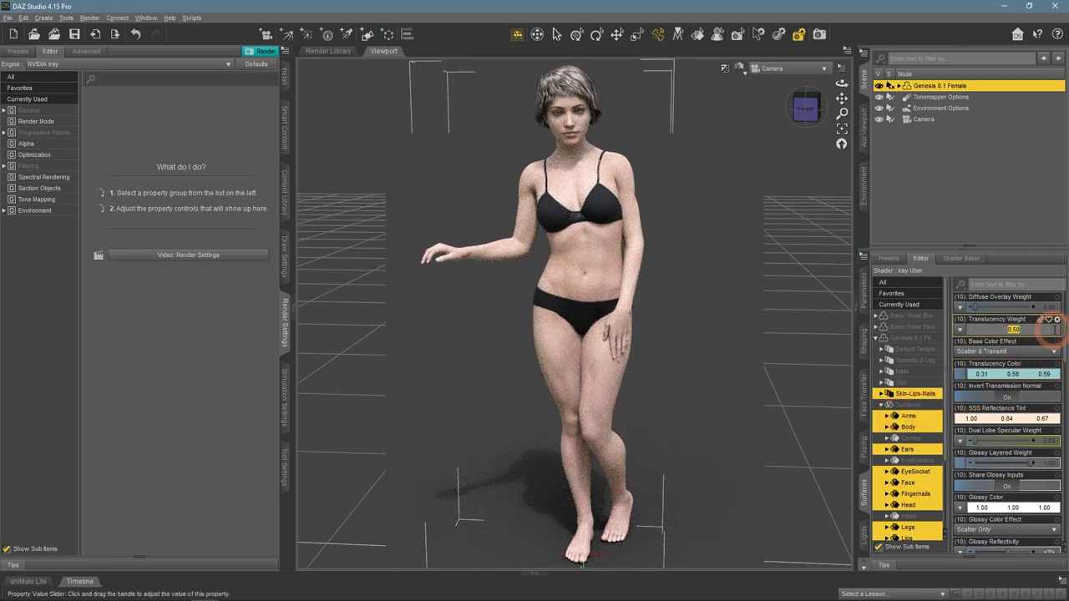
{"action": "type", "text": "1"}
{"action": "key", "text": "Return"}
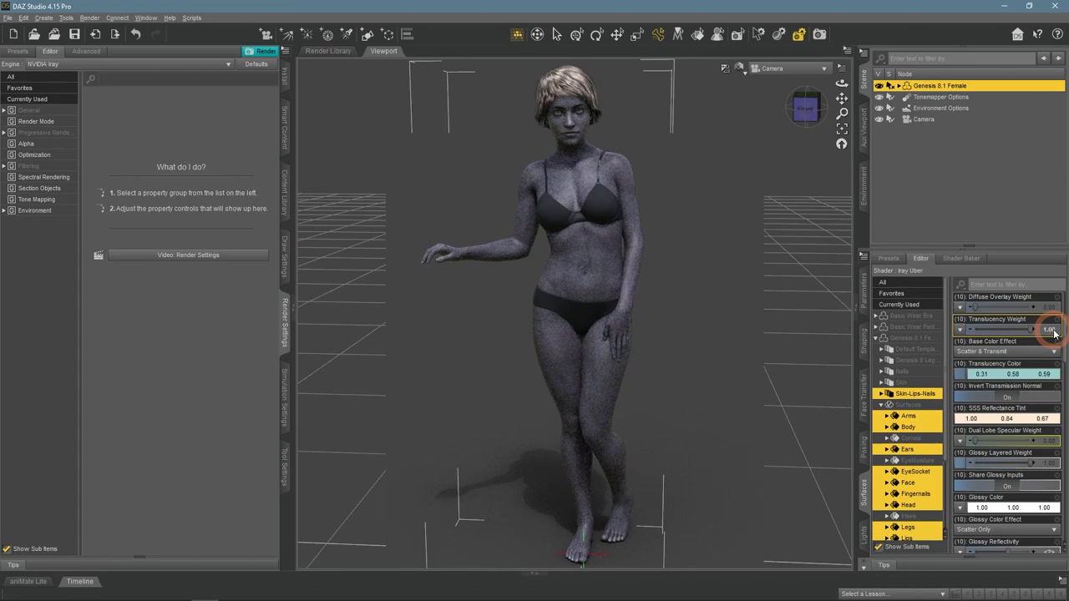
Try a light blue translucency color of 0.42, 0.73, 0.84 on the Skin-Lips-Nails surfaces, and replace it with a pink
{"action": "left_click", "coordinate": [1033, 373]}
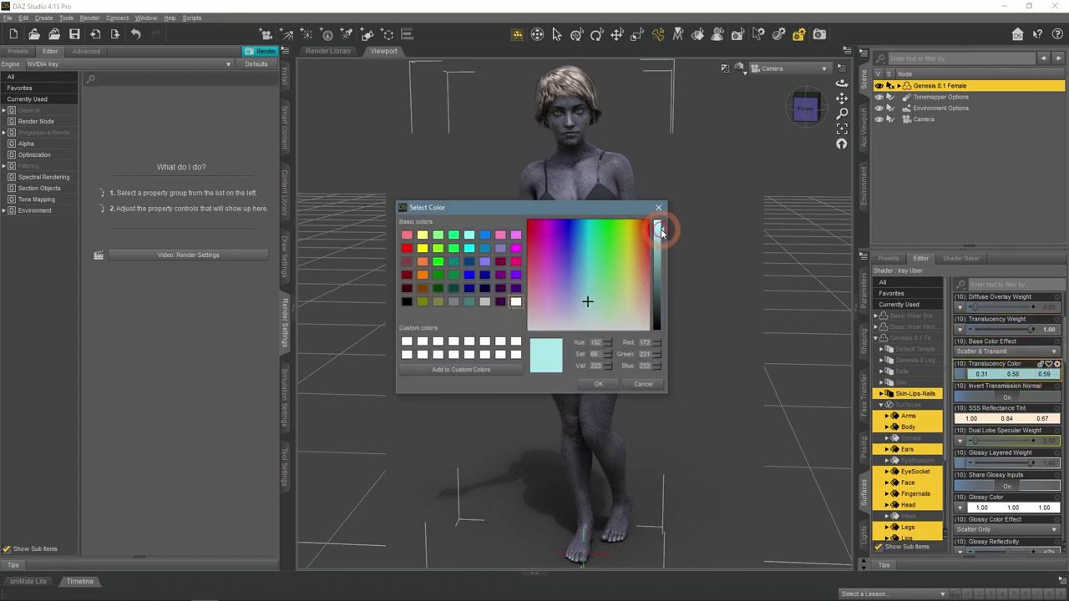
{"action": "left_click", "coordinate": [583, 300]}
{"action": "left_click", "coordinate": [598, 384]}
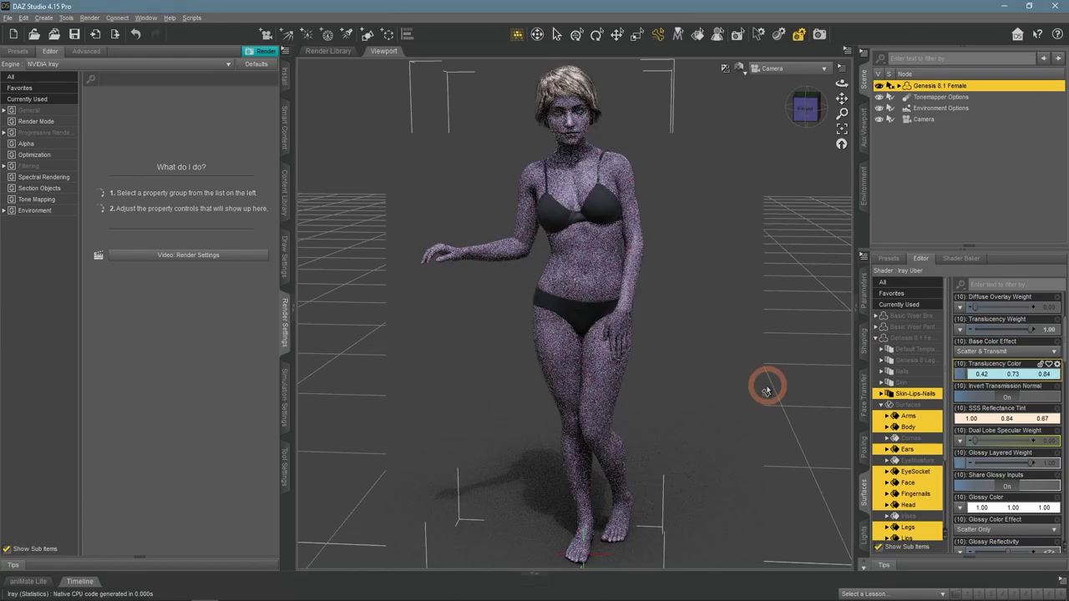
{"action": "left_click", "coordinate": [546, 274]}
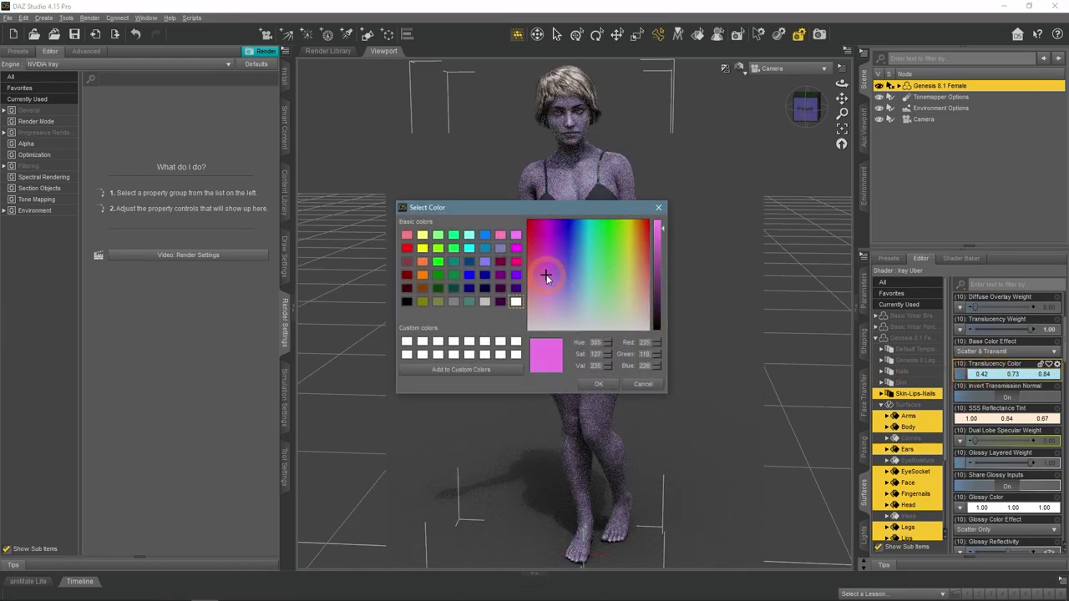
{"action": "left_click", "coordinate": [617, 385]}
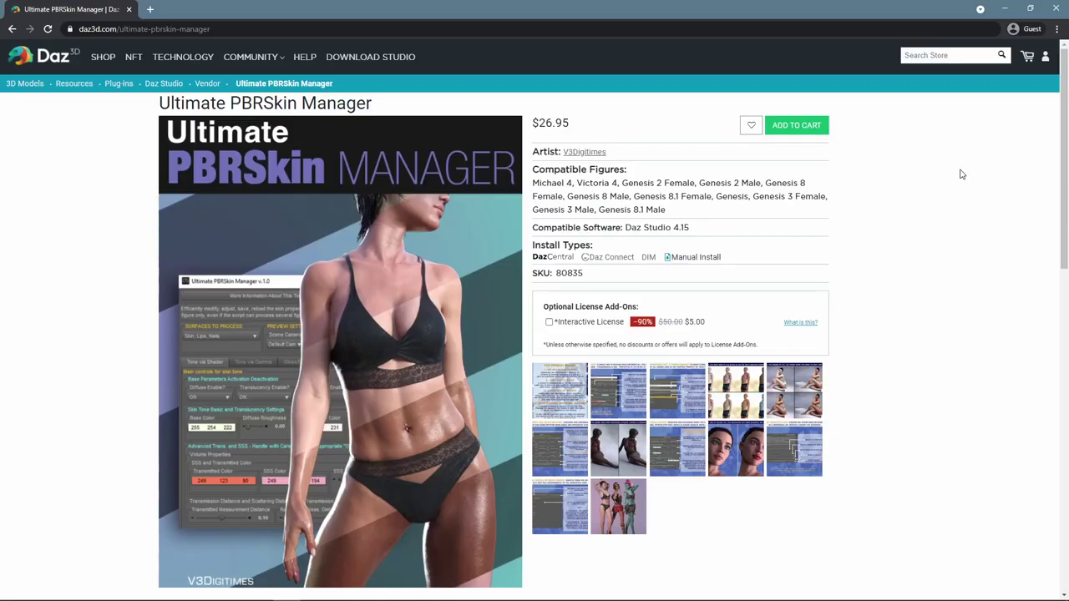
In the web browser, look through the enlarged promotional images of Ultimate PBRSkin Manager on its Daz 3D store page
{"action": "left_click", "coordinate": [426, 366]}
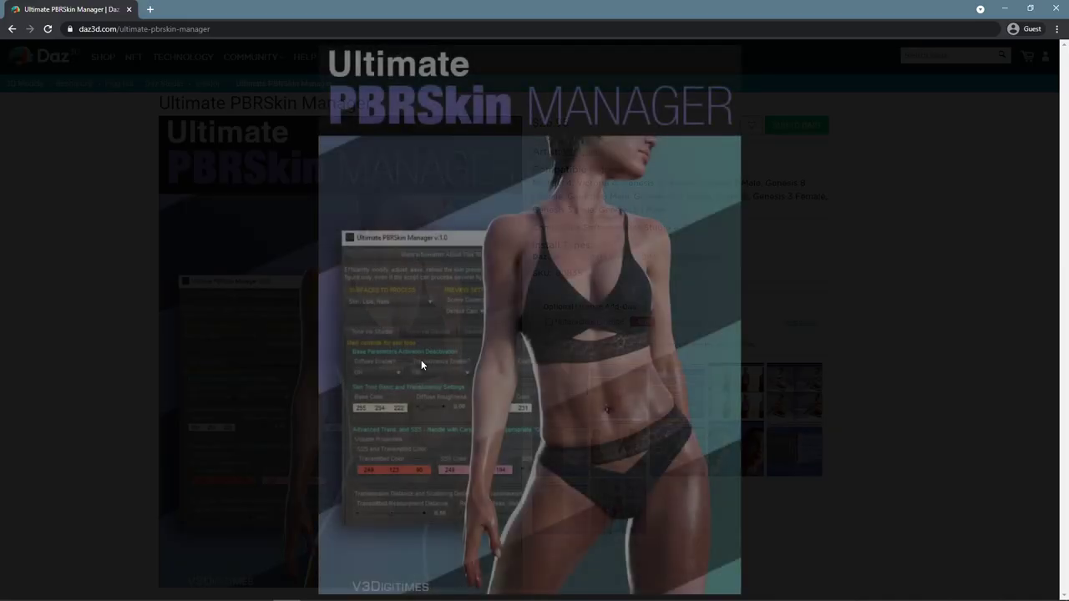
{"action": "left_click", "coordinate": [728, 327]}
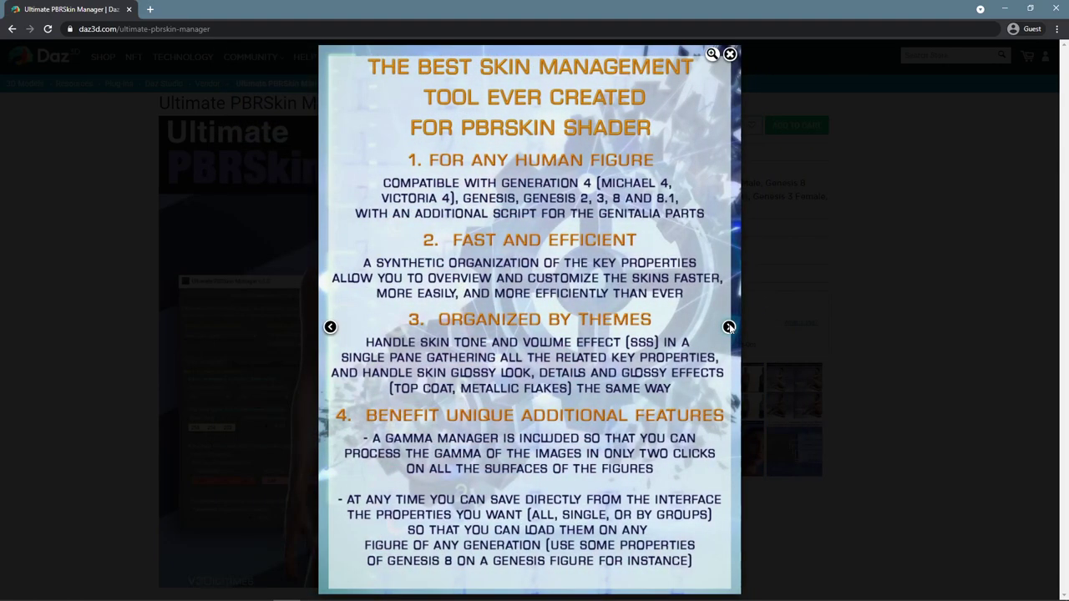
{"action": "left_click", "coordinate": [729, 327]}
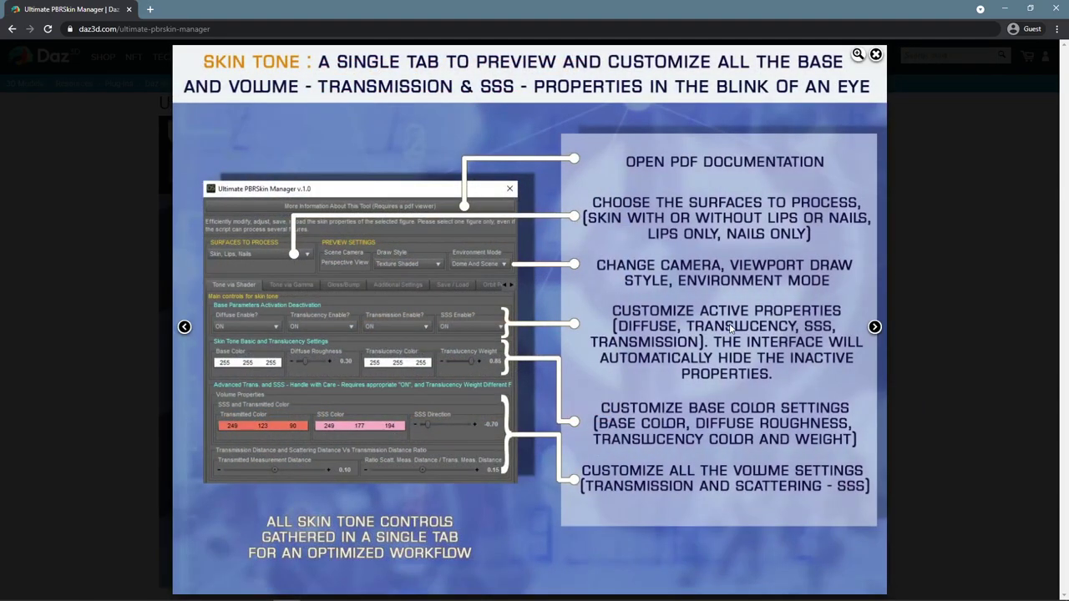
{"action": "left_click", "coordinate": [876, 329]}
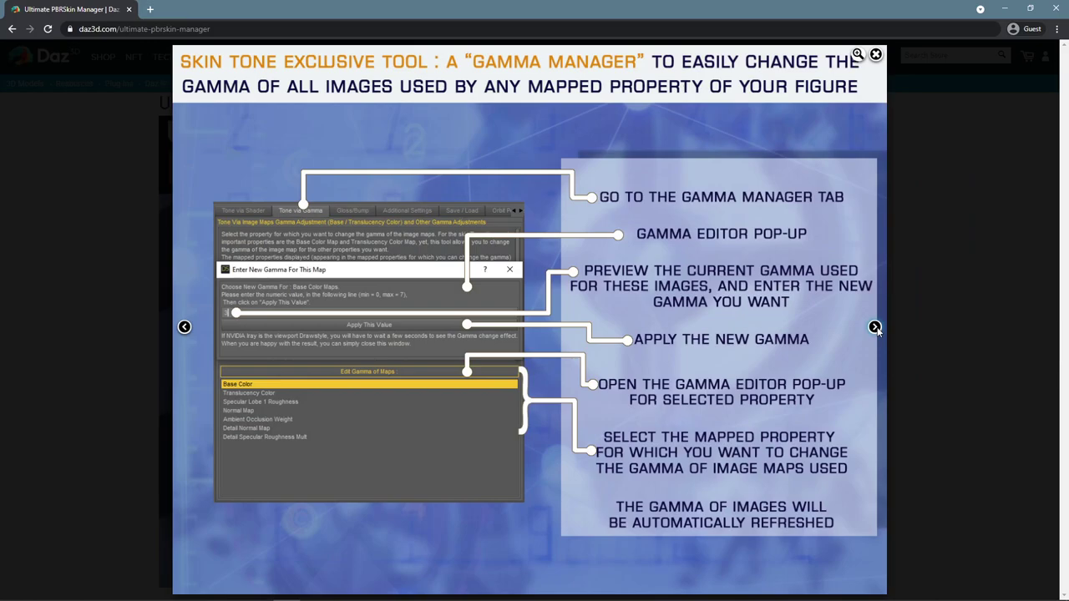
{"action": "left_click", "coordinate": [875, 327]}
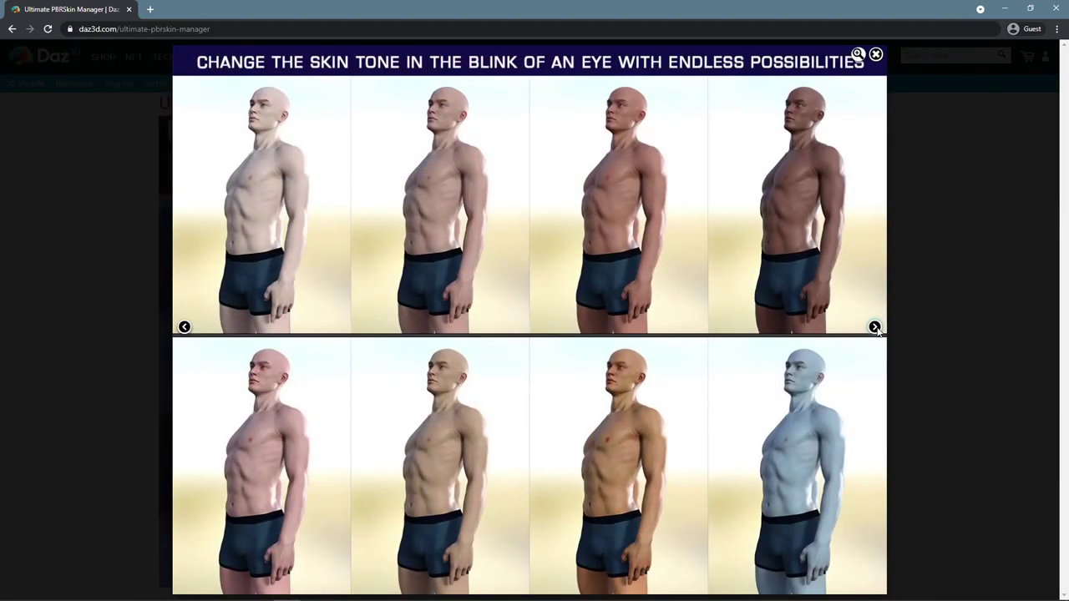
{"action": "left_click", "coordinate": [875, 328]}
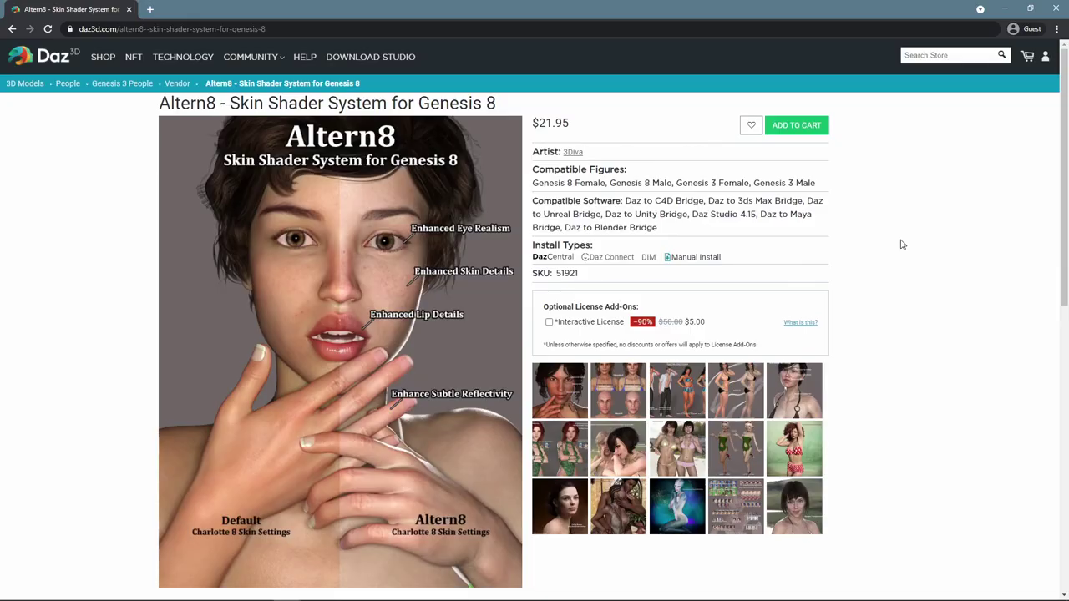
Look through the enlarged promotional images of Altern8 - Skin Shader System for Genesis 8 on its store page
{"action": "left_click", "coordinate": [501, 355]}
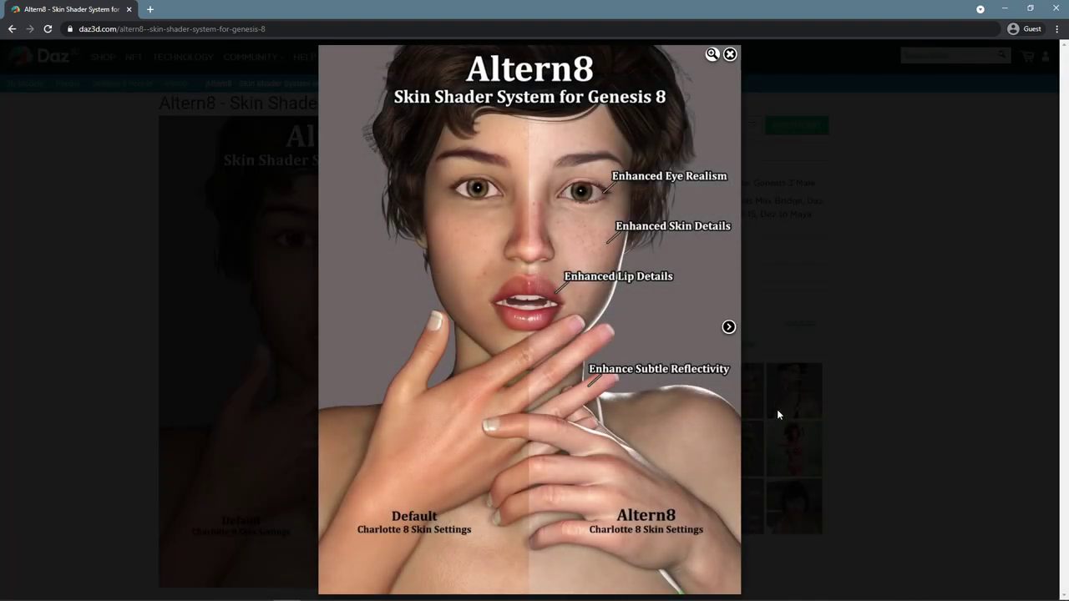
{"action": "left_click", "coordinate": [729, 328]}
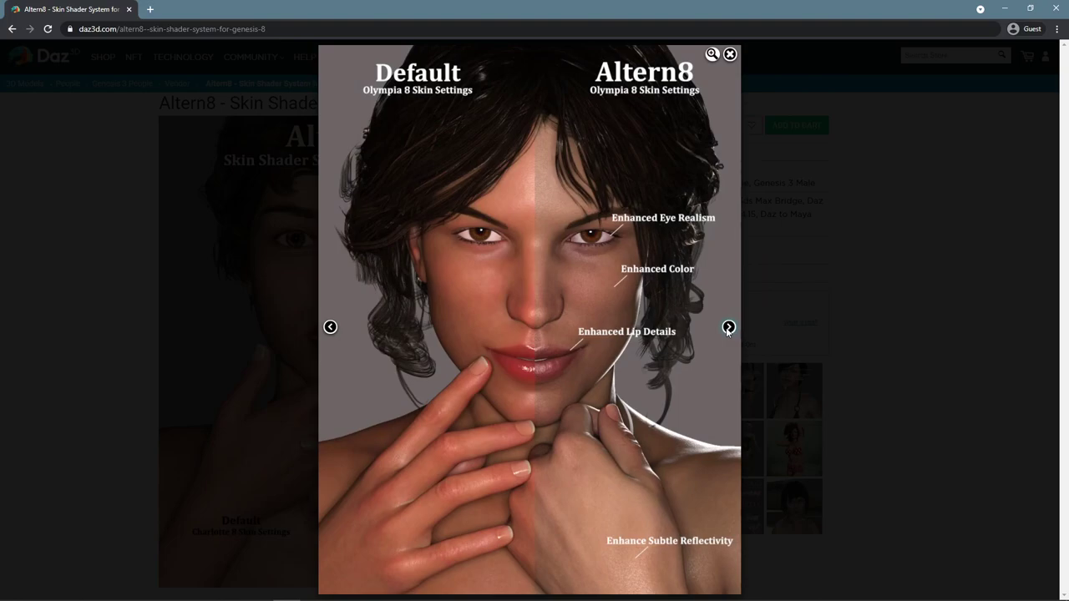
{"action": "left_click", "coordinate": [728, 328]}
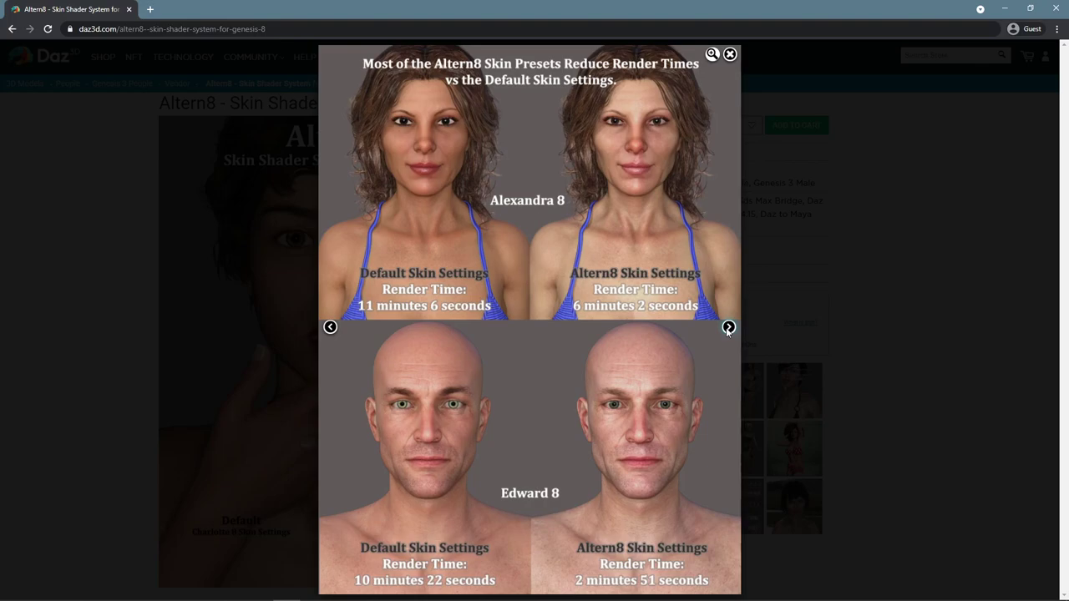
{"action": "left_click", "coordinate": [728, 327]}
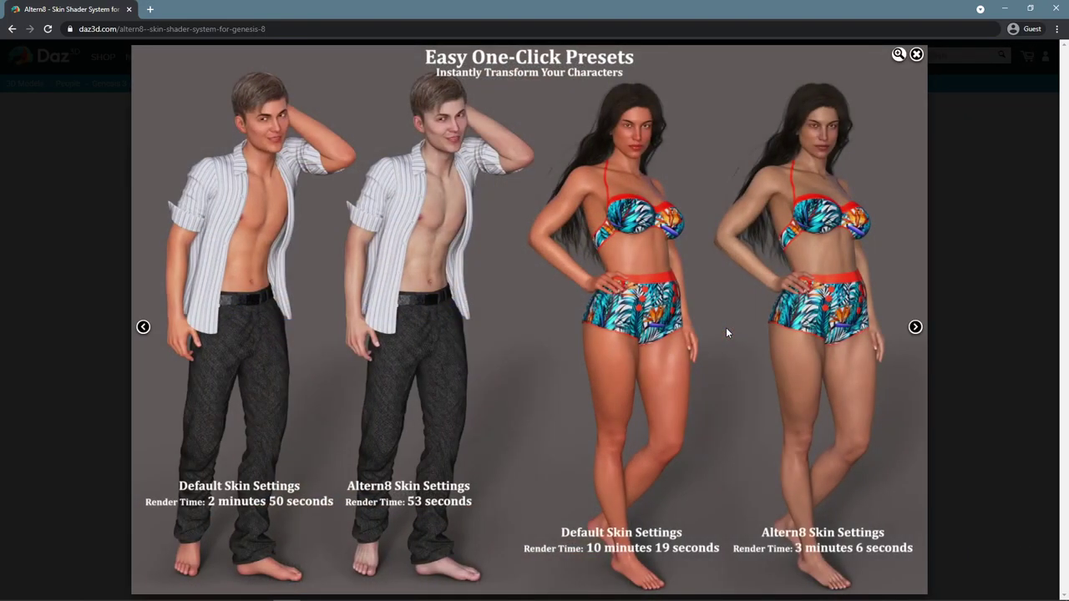
{"action": "left_click", "coordinate": [915, 327]}
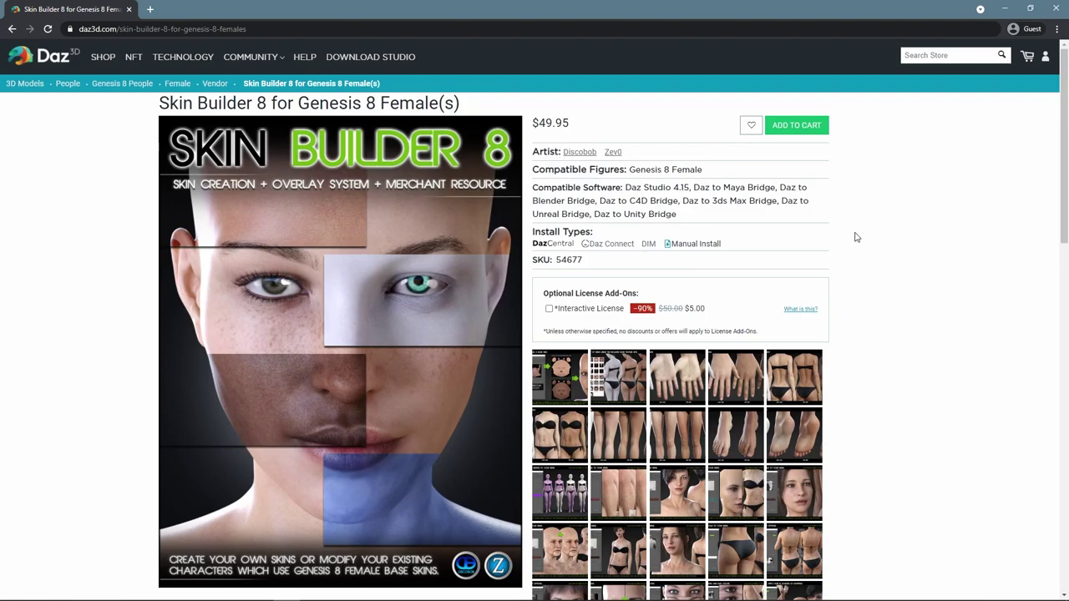
Look through the enlarged promotional images of Skin Builder 8 for Genesis 8 Female(s), including the base skin and texture close-ups
{"action": "left_click", "coordinate": [401, 268]}
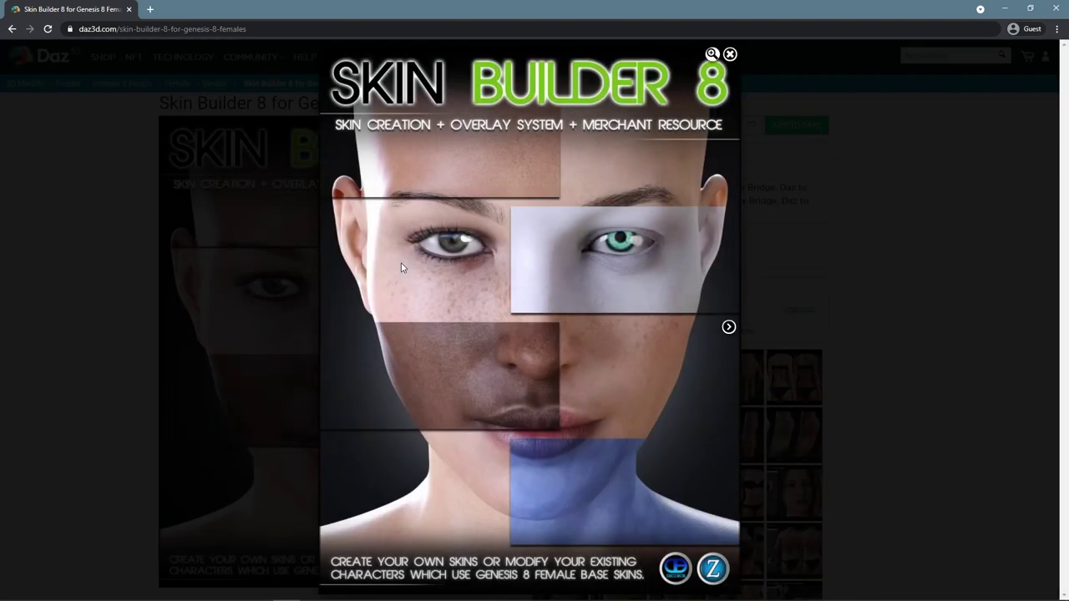
{"action": "left_click", "coordinate": [730, 328]}
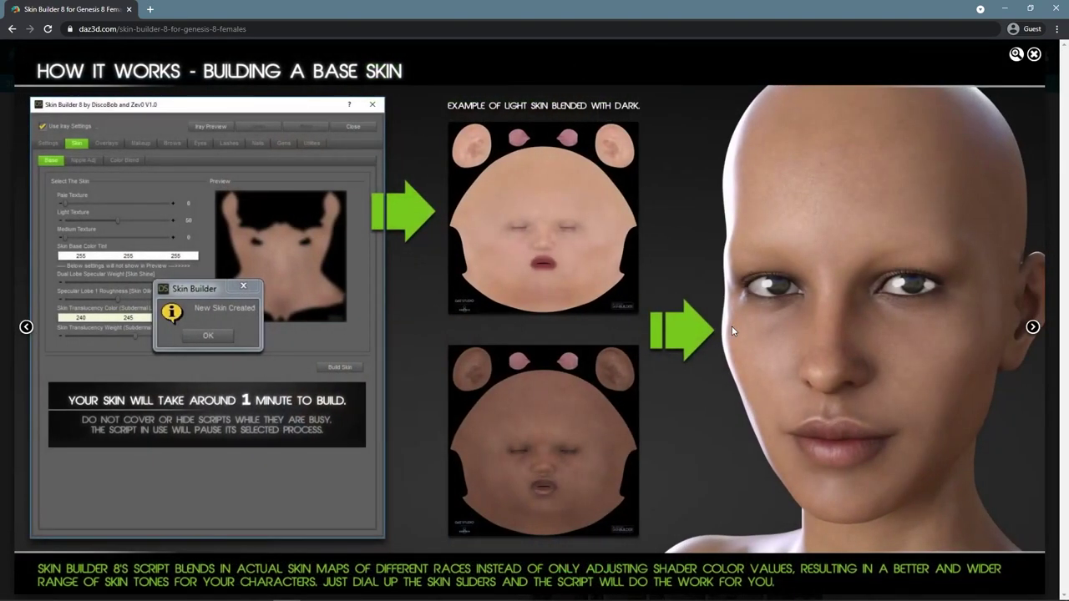
{"action": "left_click", "coordinate": [1034, 327]}
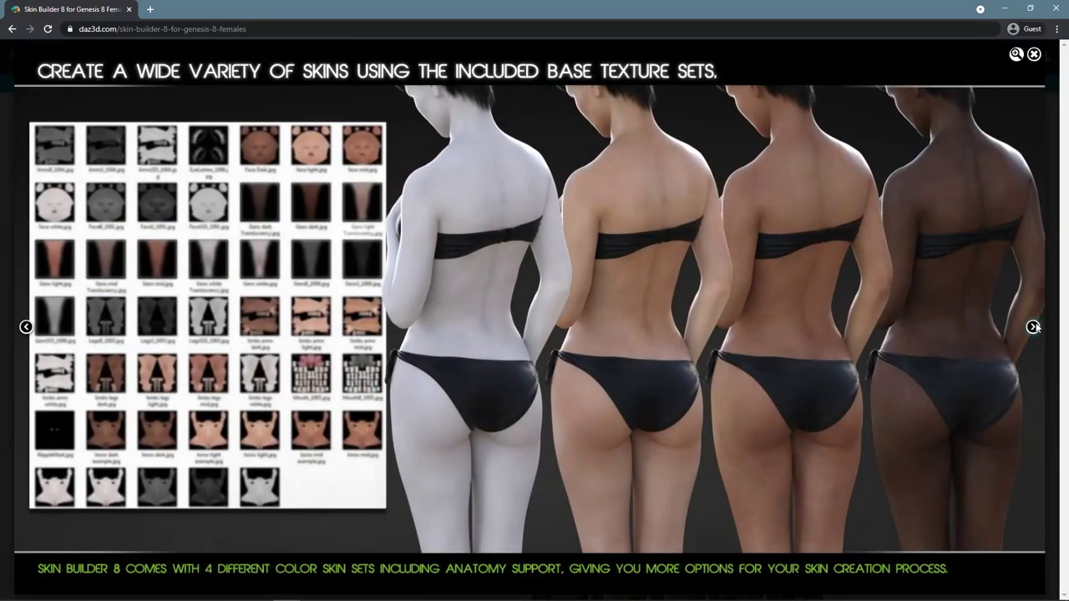
{"action": "left_click", "coordinate": [1035, 327]}
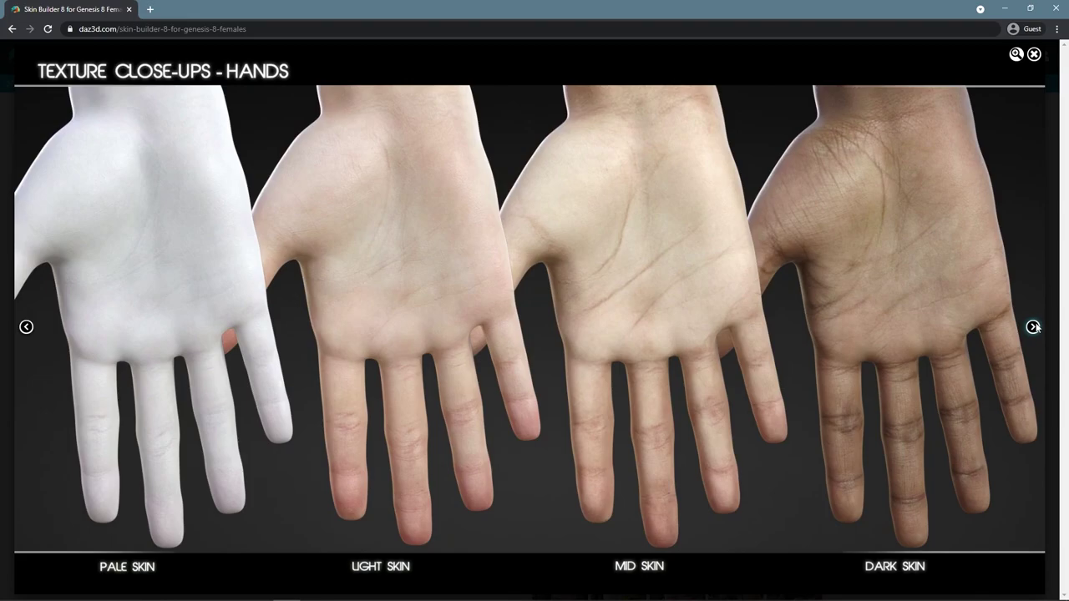
{"action": "left_click", "coordinate": [1035, 327]}
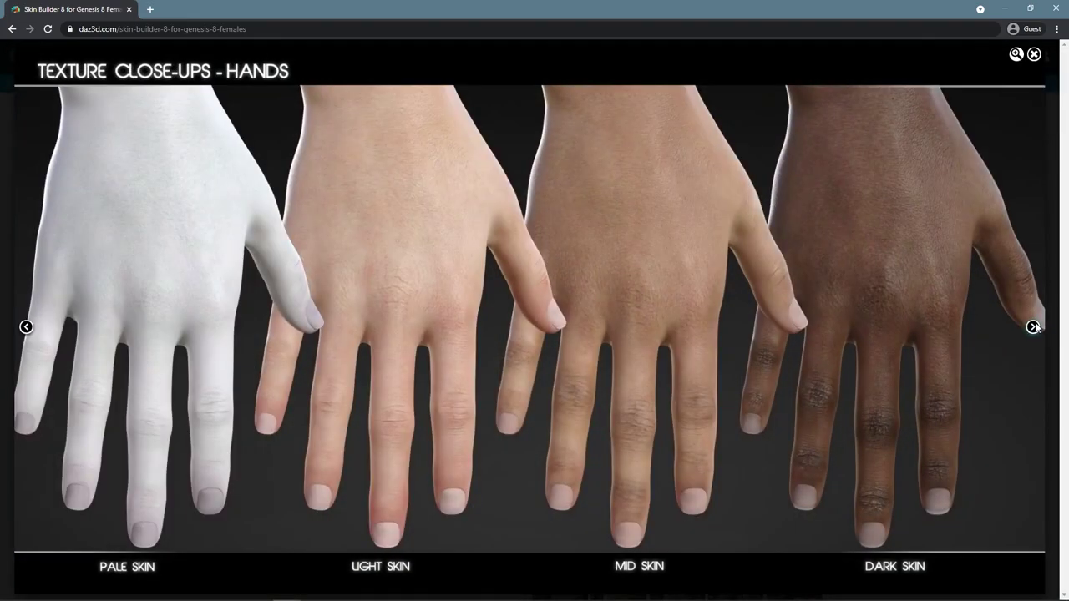
{"action": "left_click", "coordinate": [1034, 326]}
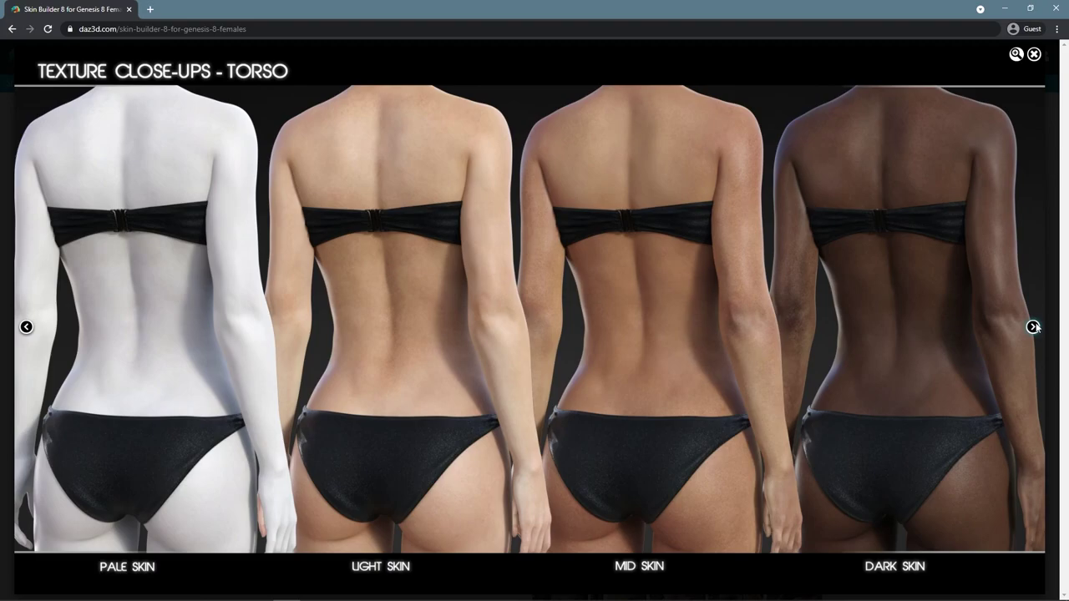
{"action": "left_click", "coordinate": [1034, 327]}
{"action": "left_click", "coordinate": [1034, 327]}
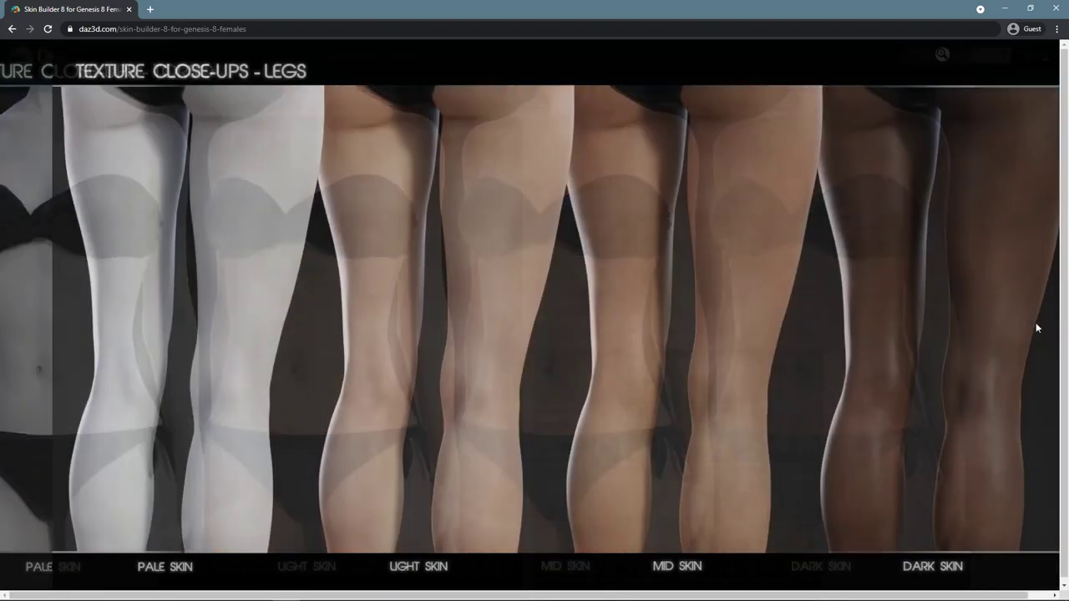
{"action": "left_click", "coordinate": [1034, 327]}
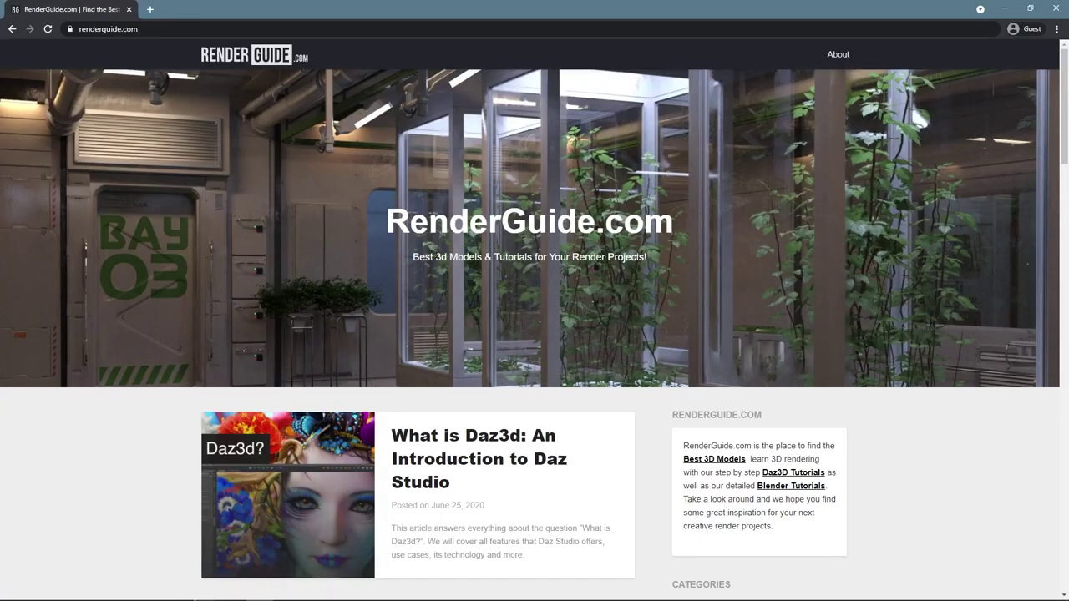
Read through the Daz3D Change Skin Color [2021] article on RenderGuide.com, from its introduction to the Glossy settings
{"action": "scroll", "coordinate": [925, 307], "scroll_direction": "down", "scroll_amount": 5}
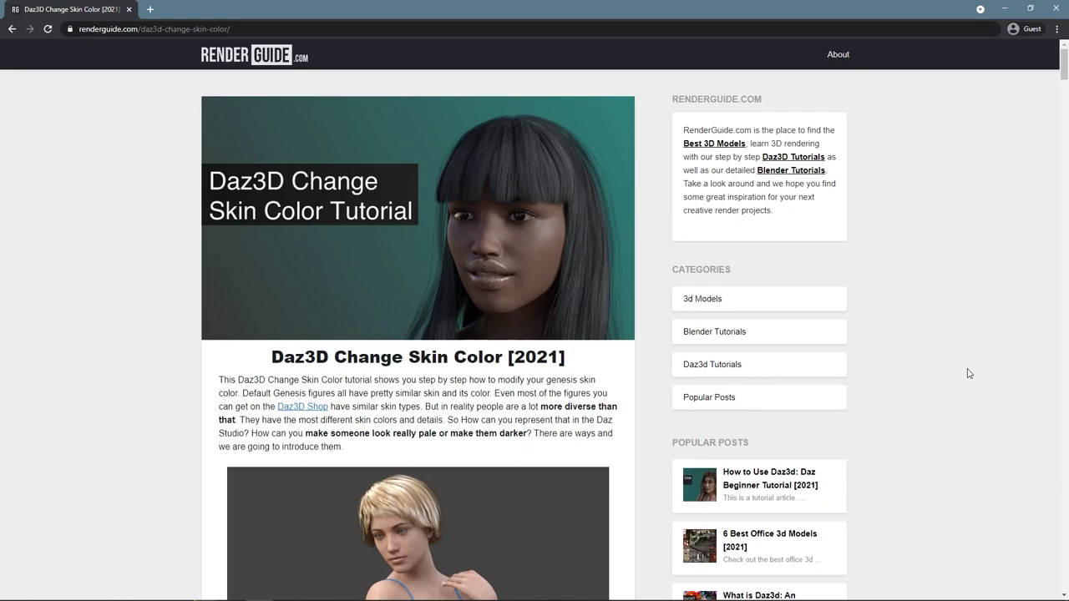
{"action": "scroll", "coordinate": [969, 374], "scroll_direction": "down", "scroll_amount": 5}
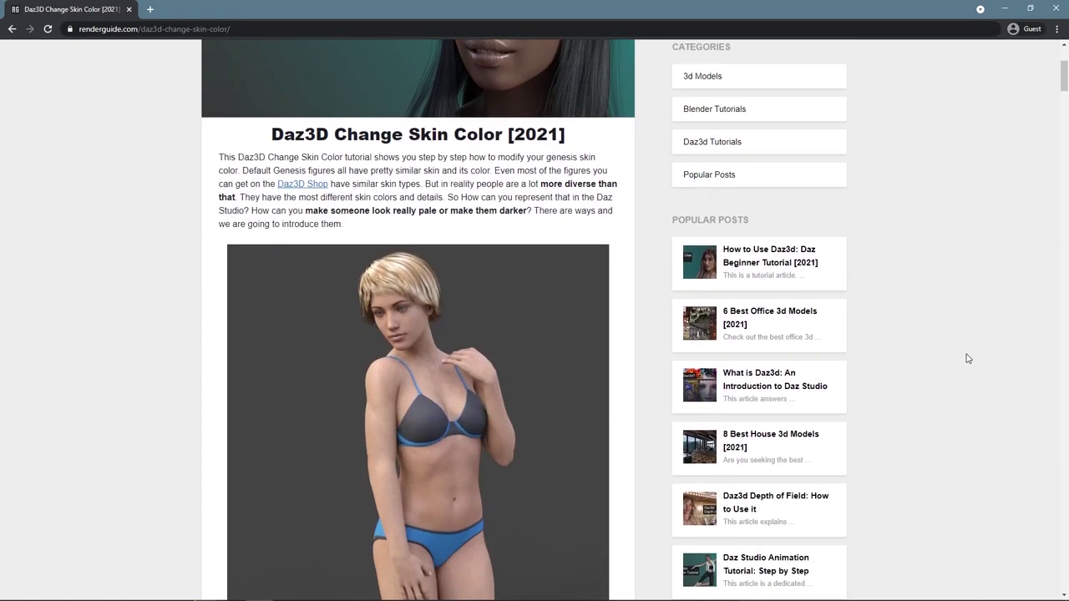
{"action": "scroll", "coordinate": [1034, 111], "scroll_direction": "down", "scroll_amount": 15}
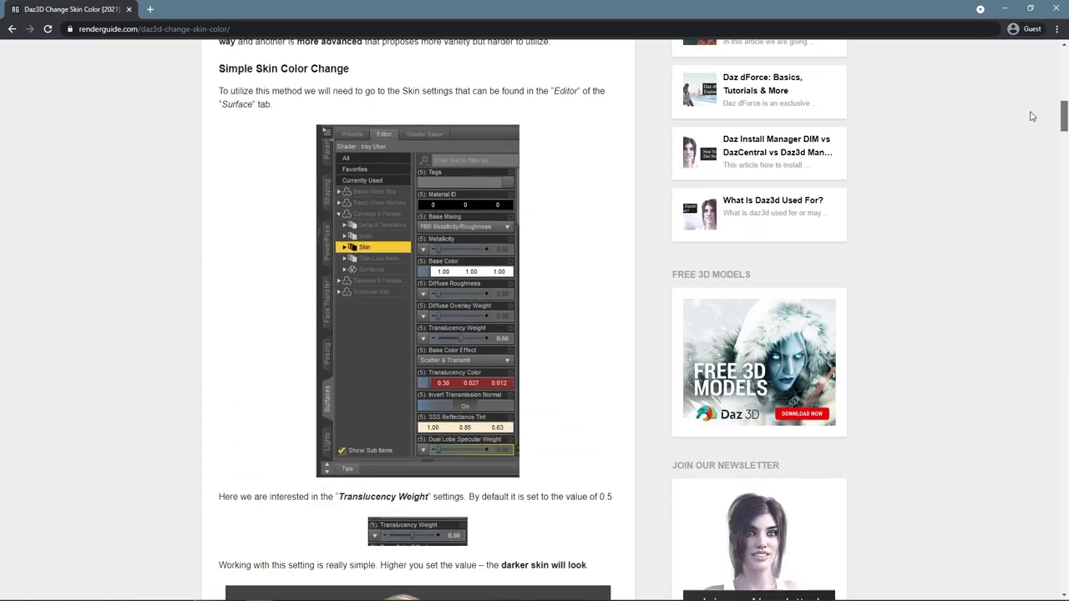
{"action": "scroll", "coordinate": [1013, 165], "scroll_direction": "down", "scroll_amount": 17}
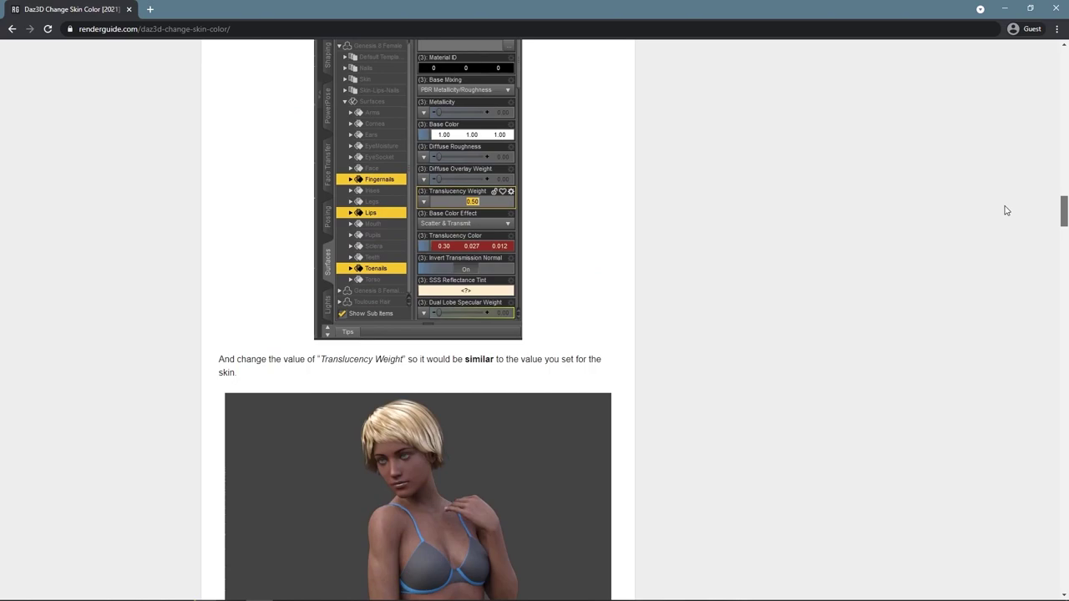
{"action": "scroll", "coordinate": [1007, 248], "scroll_direction": "down", "scroll_amount": 20}
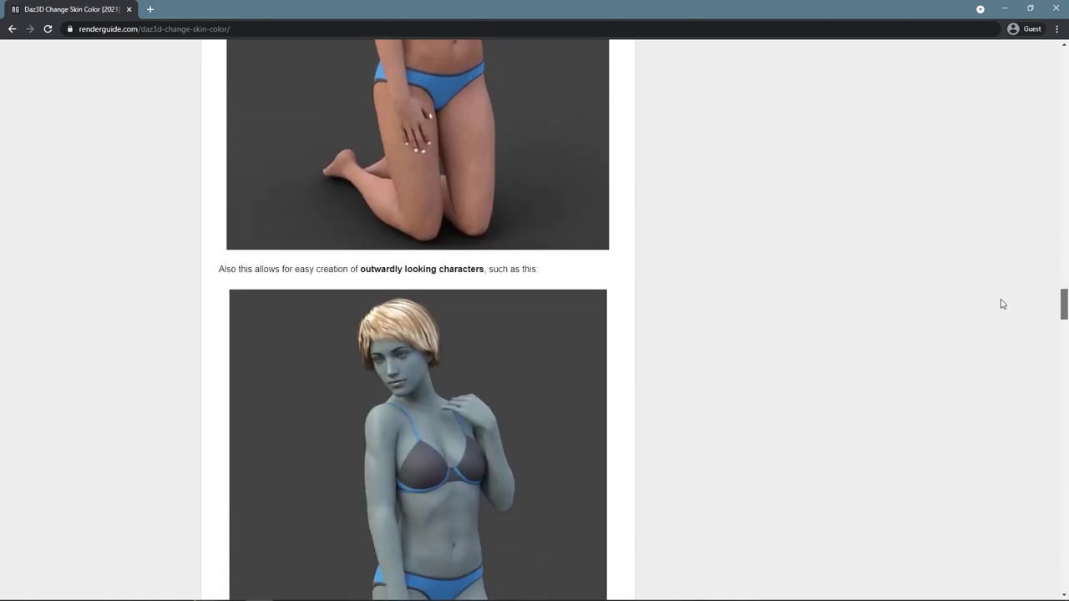
{"action": "scroll", "coordinate": [994, 354], "scroll_direction": "down", "scroll_amount": 15}
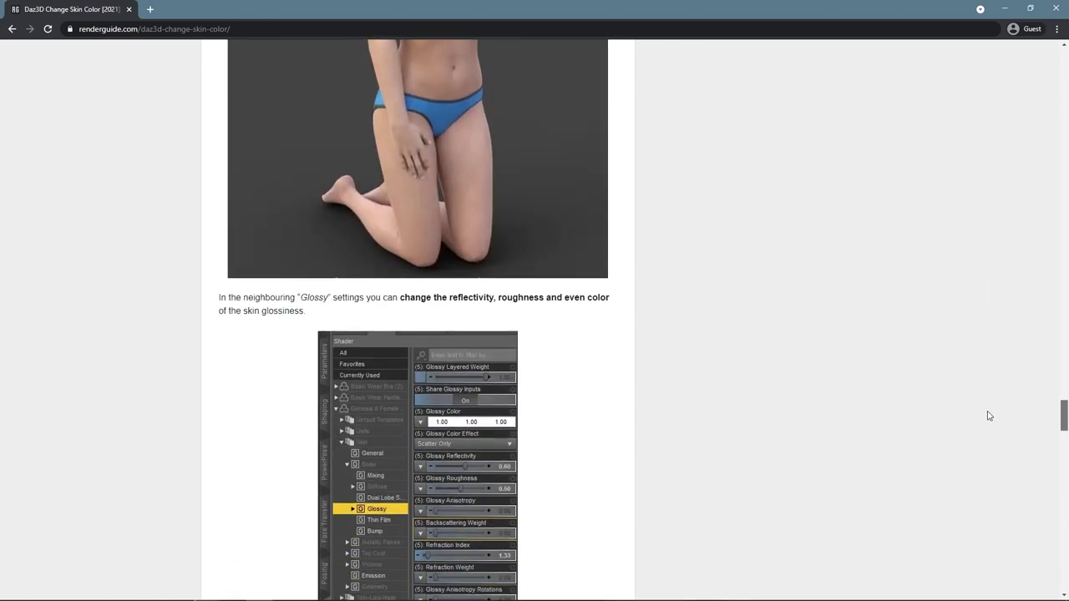